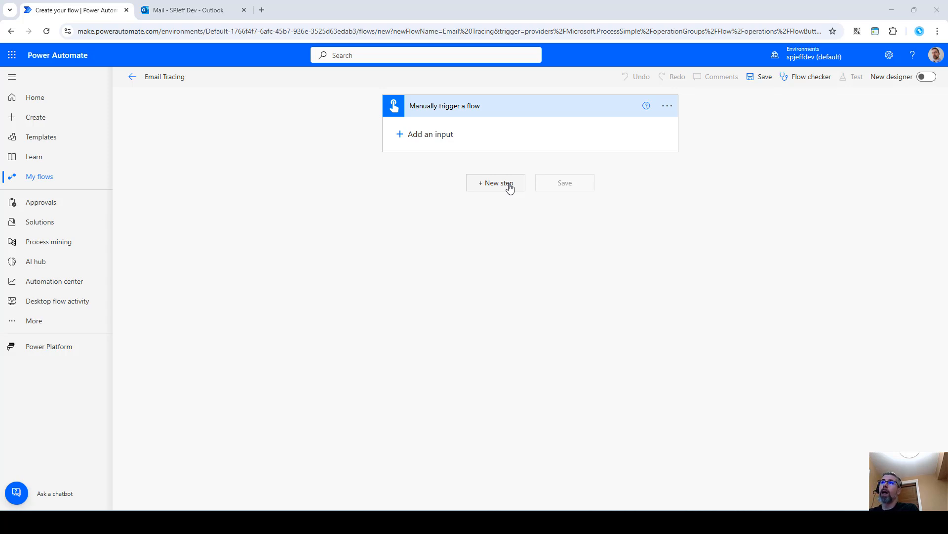
Search the available operations for "send" and add the Office 365 Outlook action Send an email (V2) after the manual trigger
click(510, 187)
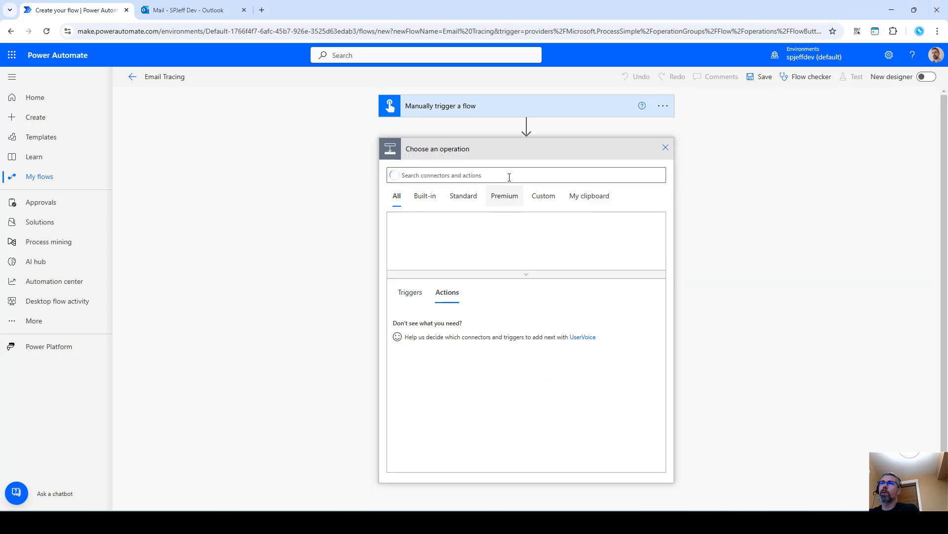
text(mail)
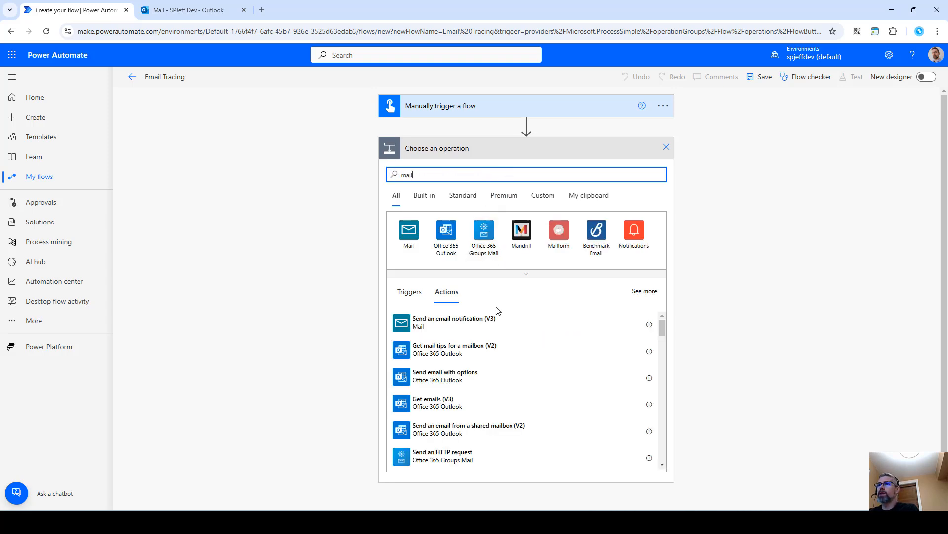
scroll(511, 354, down, 1)
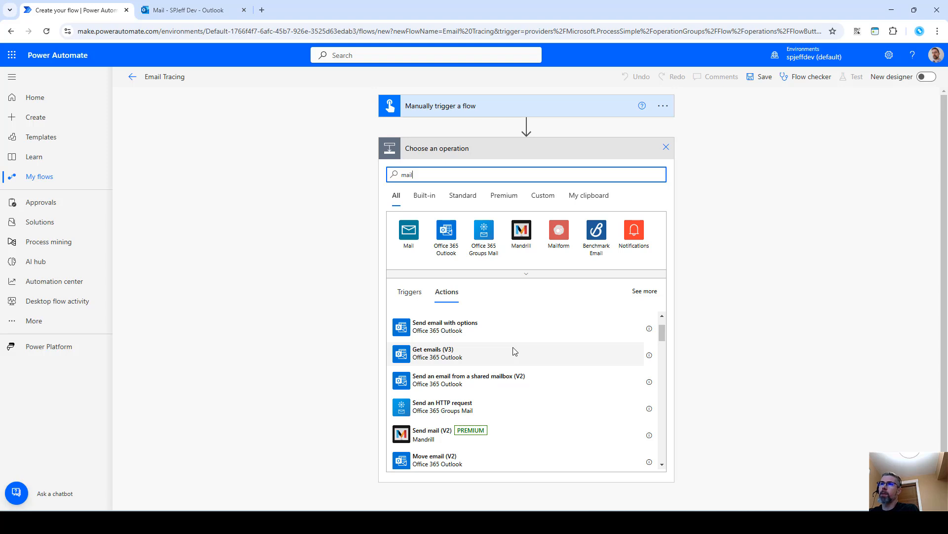
scroll(525, 381, up, 1)
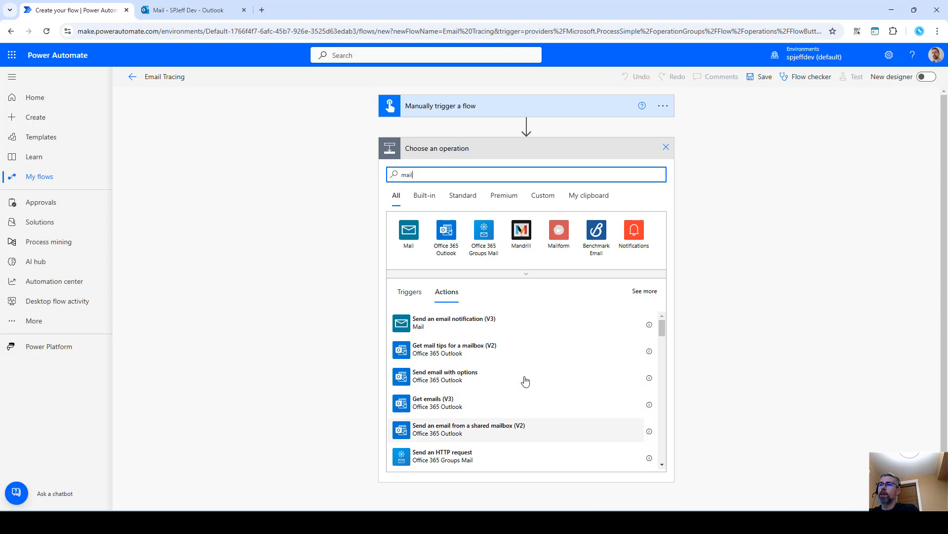
scroll(525, 381, down, 2)
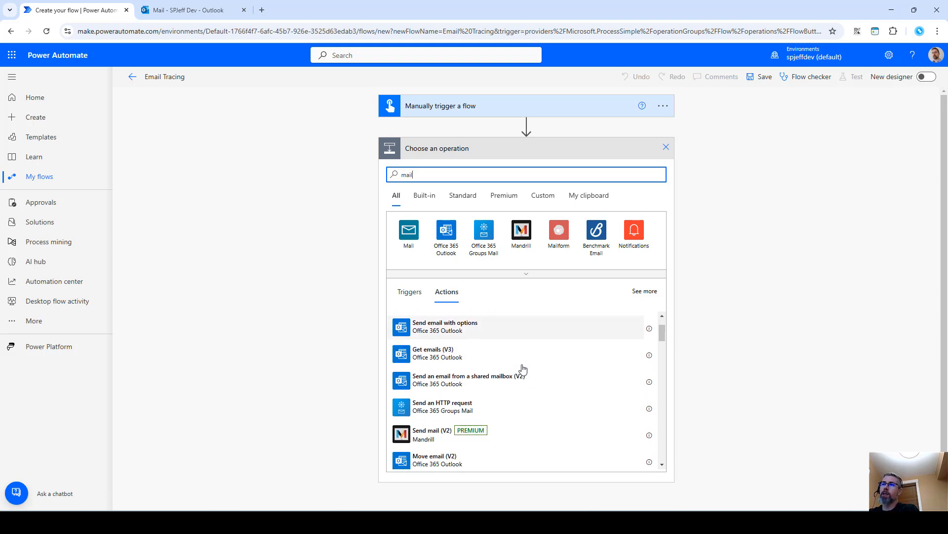
scroll(522, 370, up, 2)
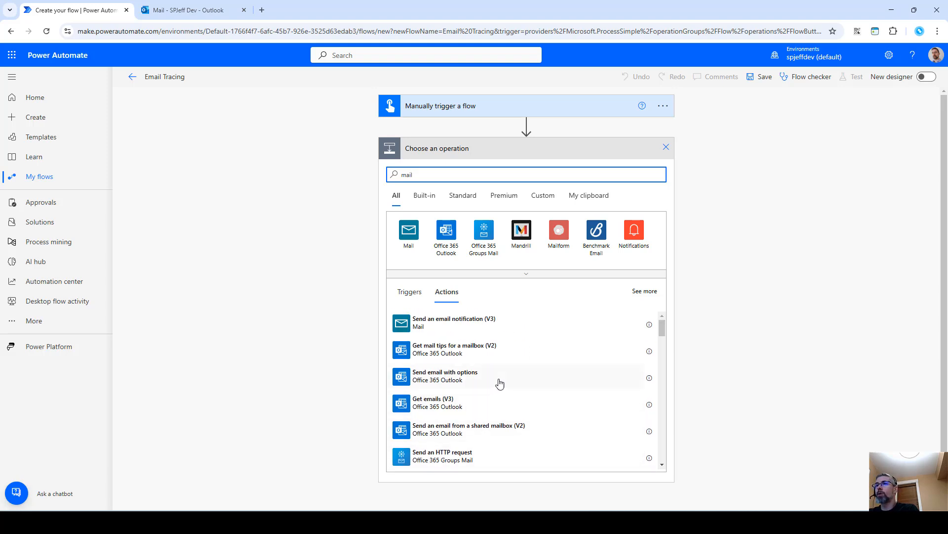
drag(663, 324, 661, 387)
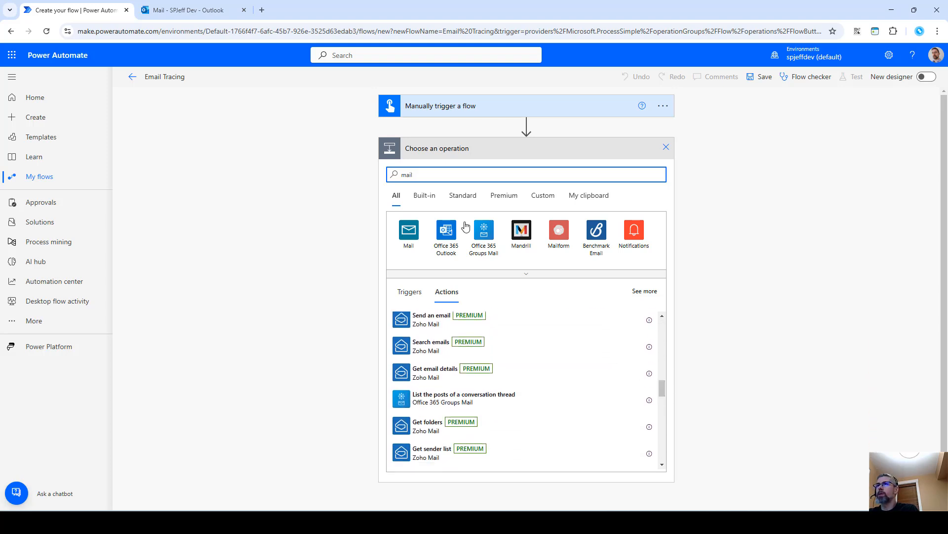
double_click(449, 178)
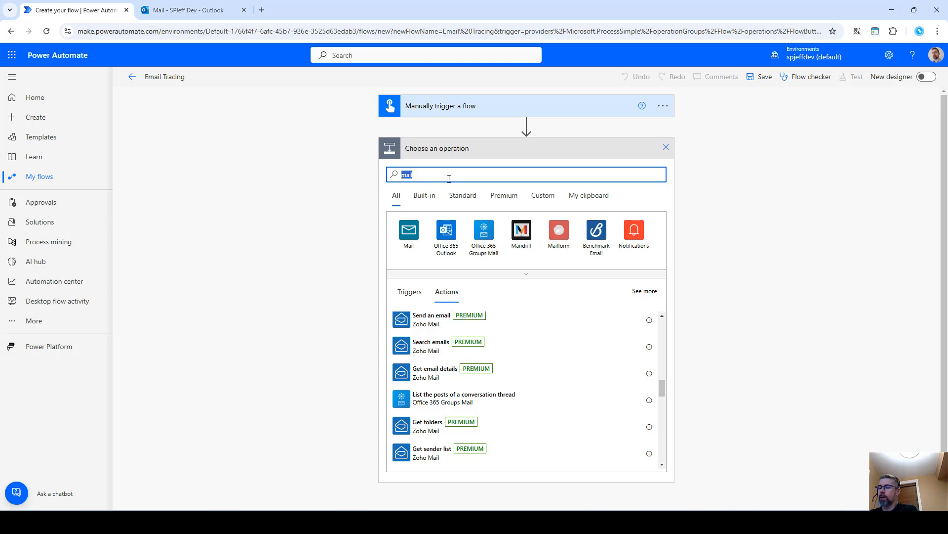
text(send)
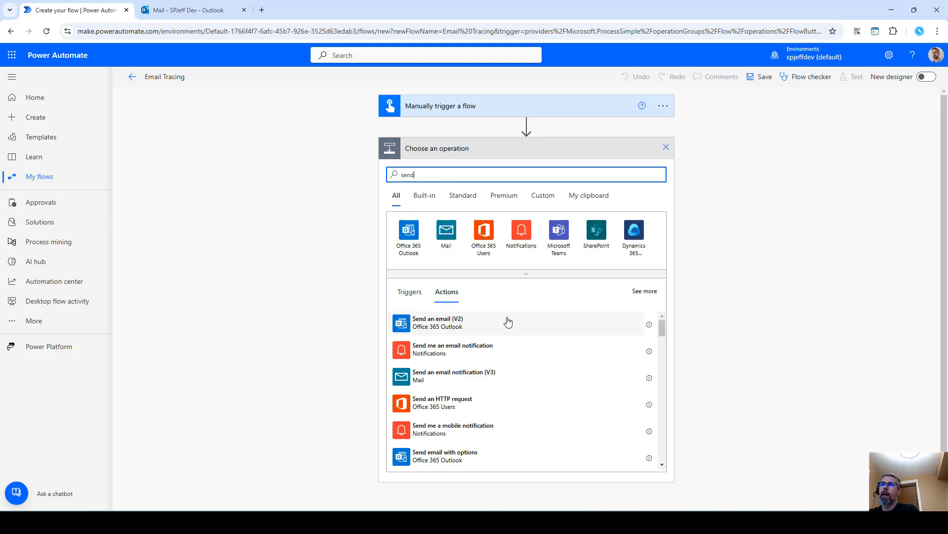
click(390, 320)
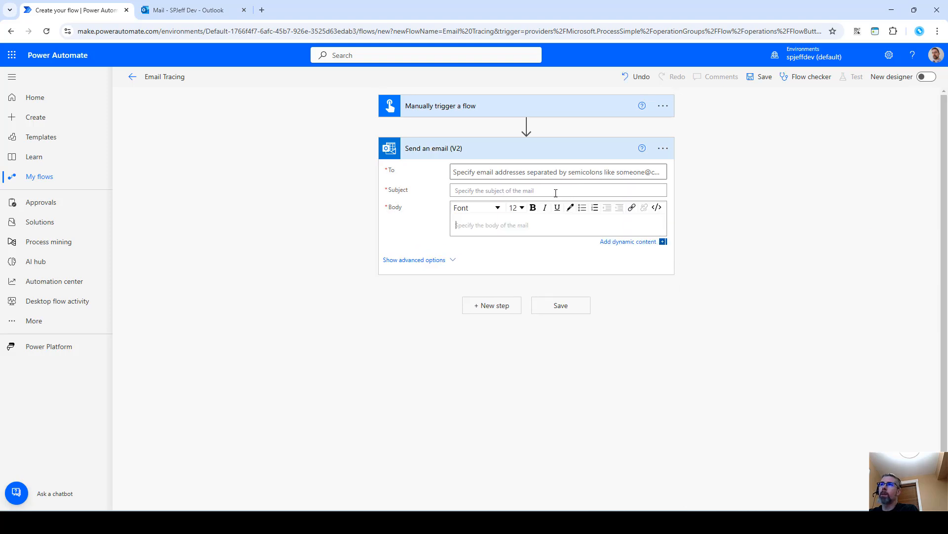
Enter "ACTION REQUIRED - New Alert" as the email subject
click(556, 192)
text(Ac)
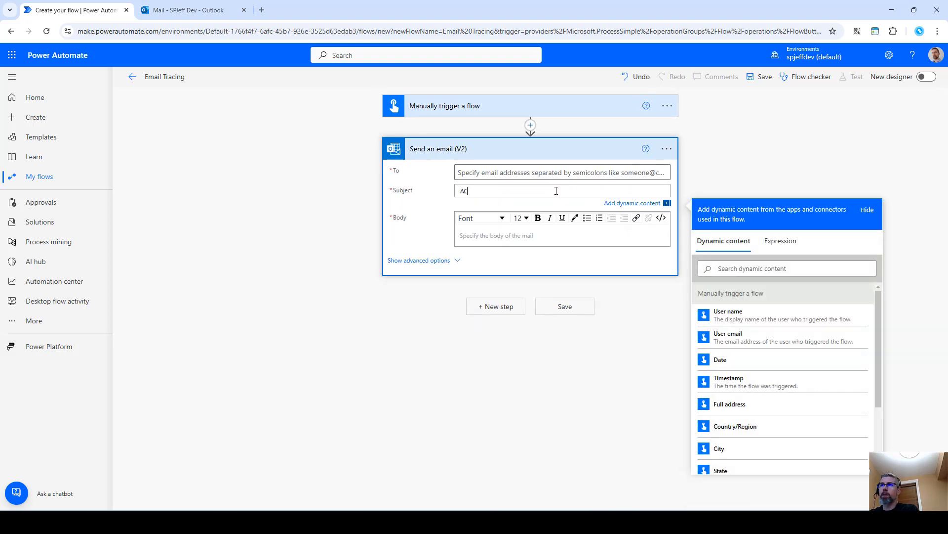
text(TION REQUIRED )
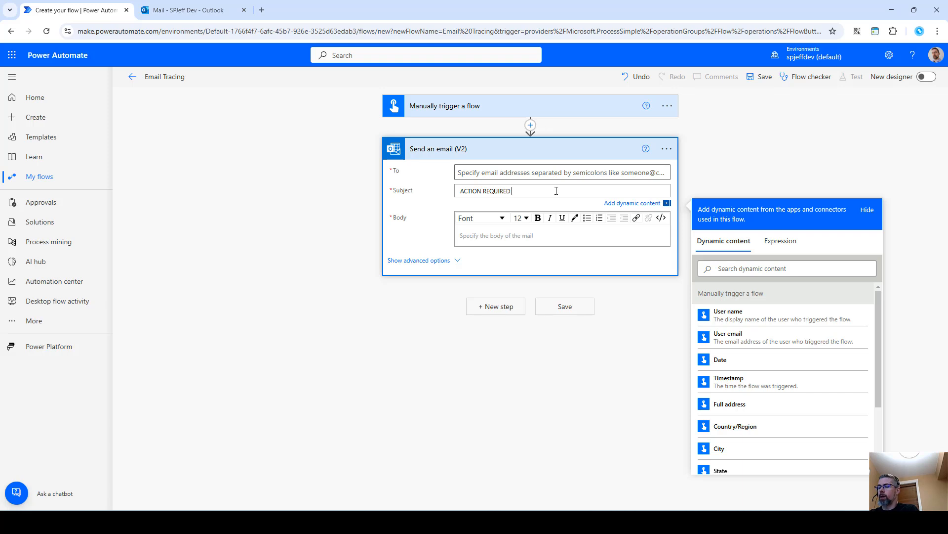
text(- NEw A)
key(BackSpace)
key(BackSpace)
text(ew )
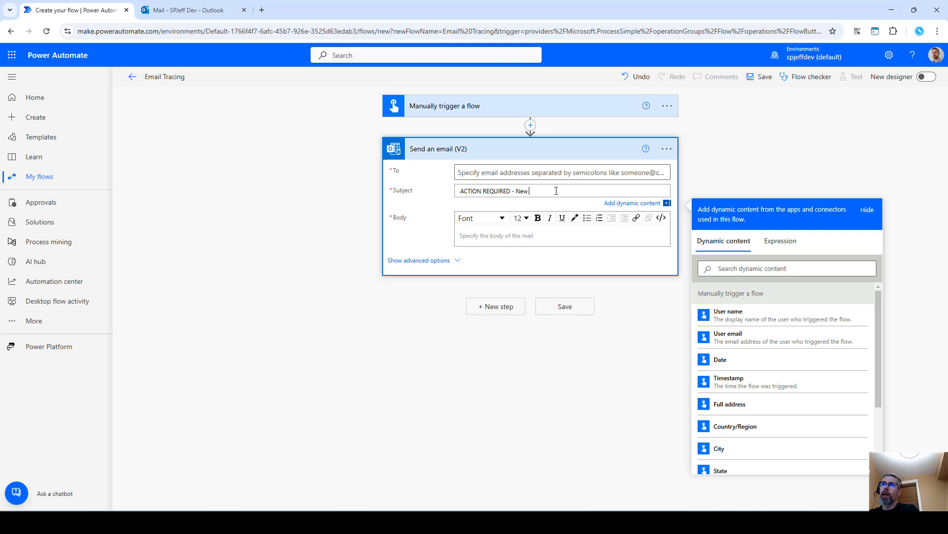
text(Alert)
Copy the subject text into the email body, followed by a line break
key(ctrl+a)
key(ctrl+c)
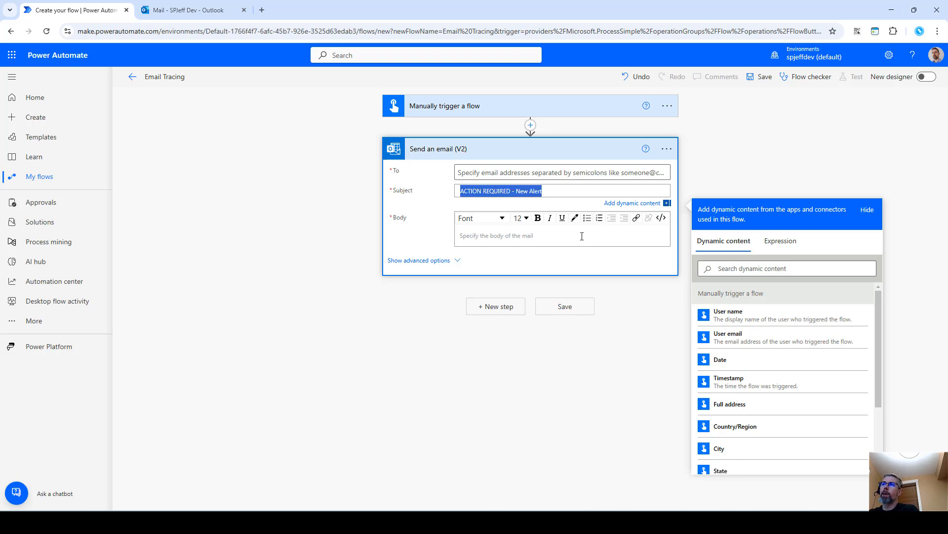
click(595, 231)
key(ctrl+v)
key(Return)
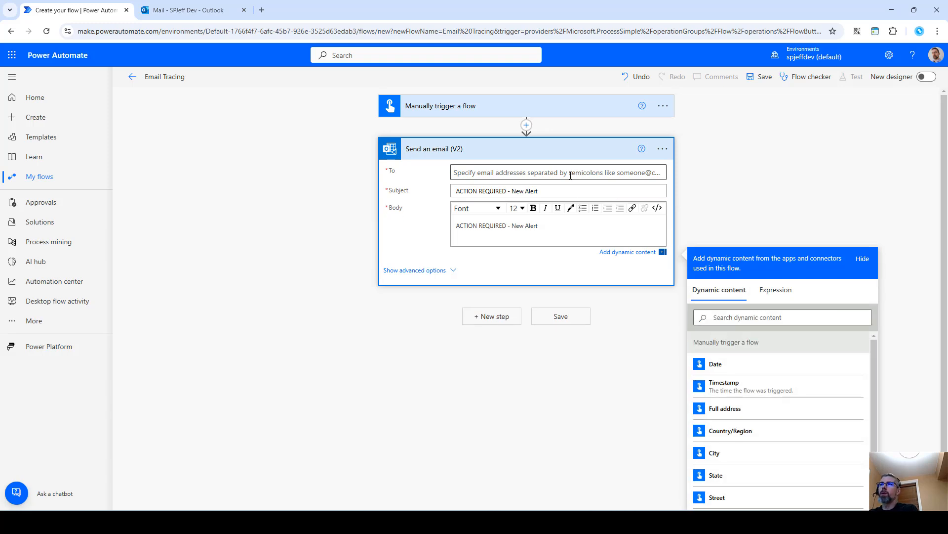
Add the suggested developer account as the email recipient and save the flow
click(571, 173)
text(spjeffdev)
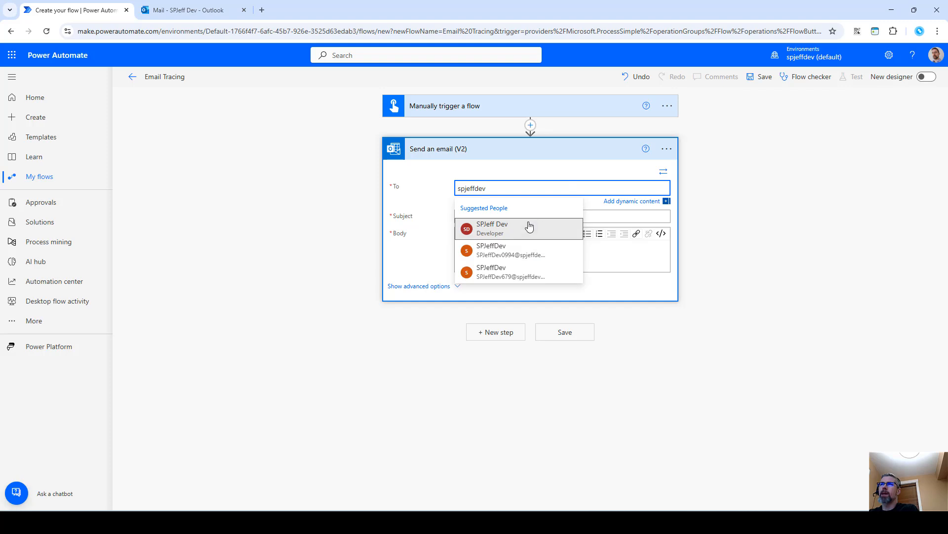
click(526, 227)
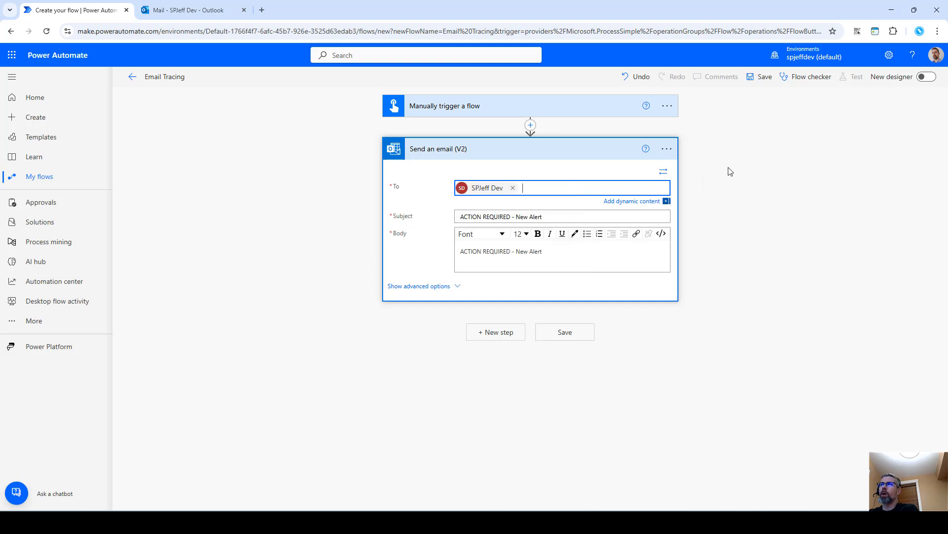
click(755, 78)
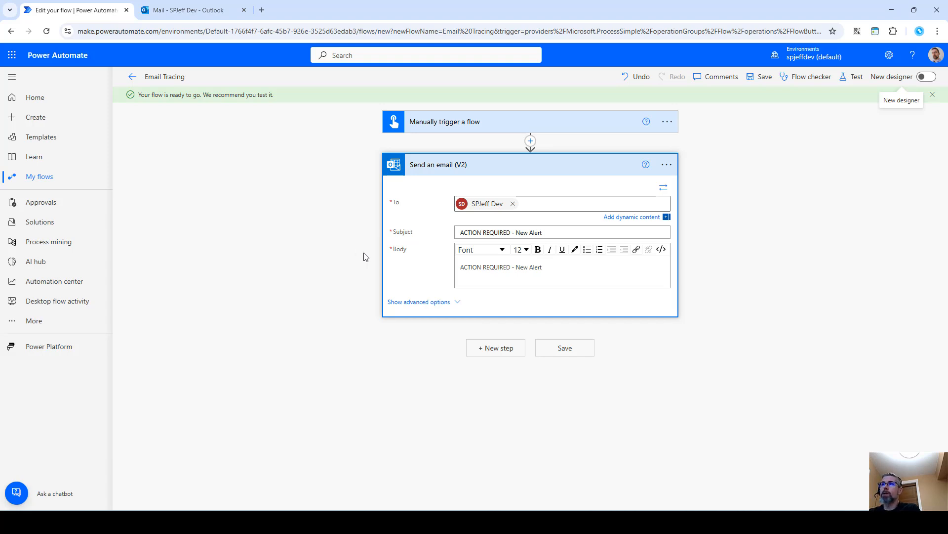
Make the alert text in the email body bold and save the flow again
click(529, 262)
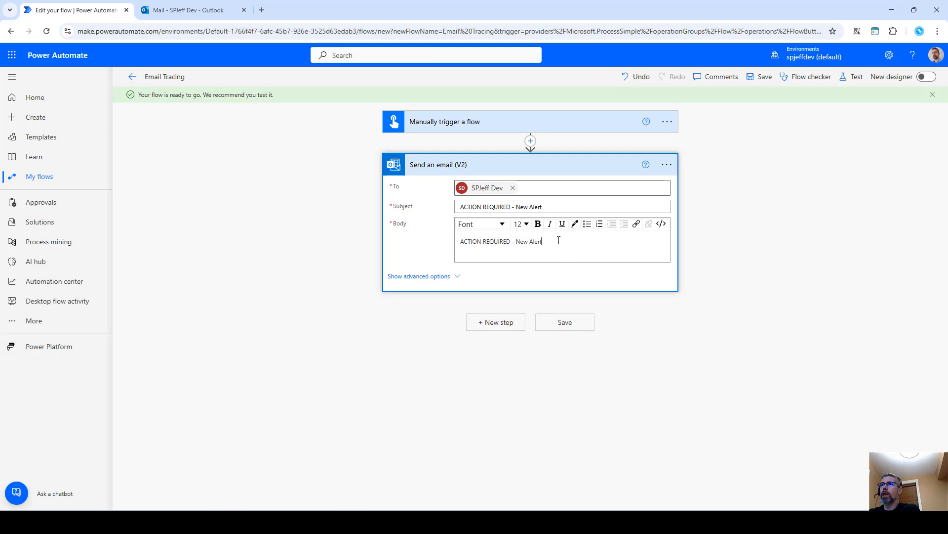
triple_click(557, 240)
click(576, 243)
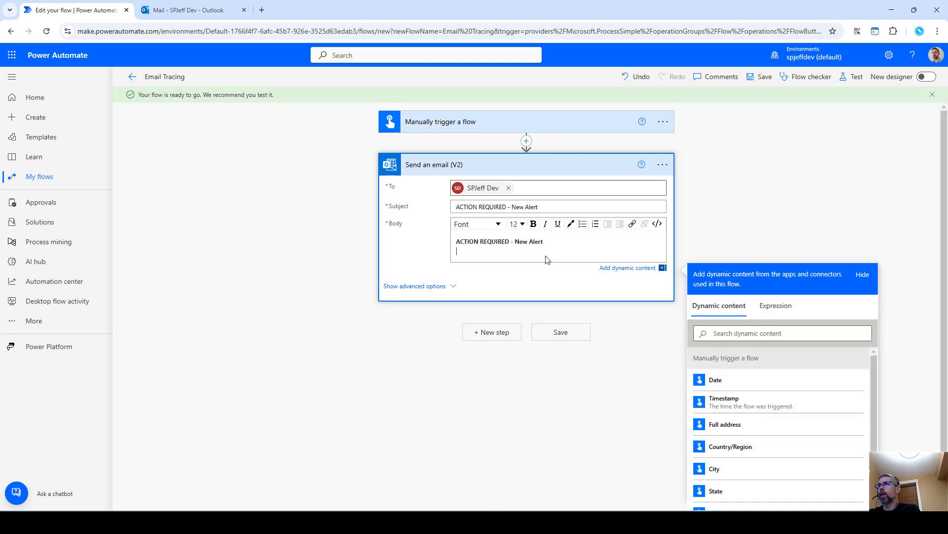
click(763, 78)
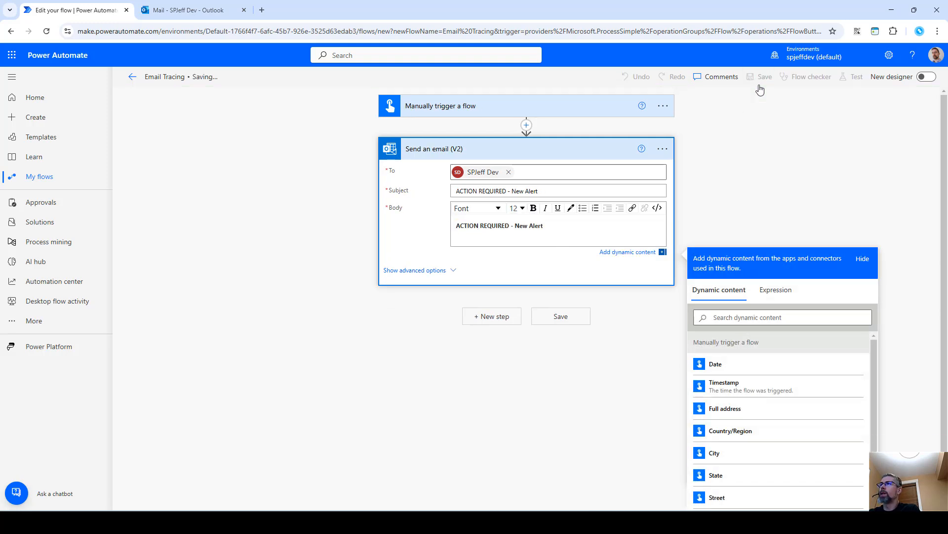
Test the flow with the Manually option and run it using the Office 365 Outlook connection
click(851, 79)
click(800, 111)
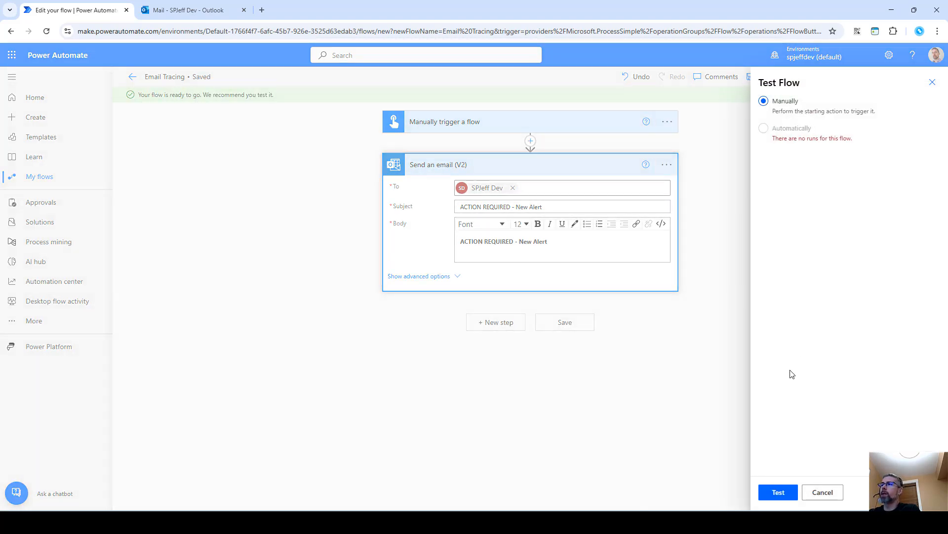
click(779, 492)
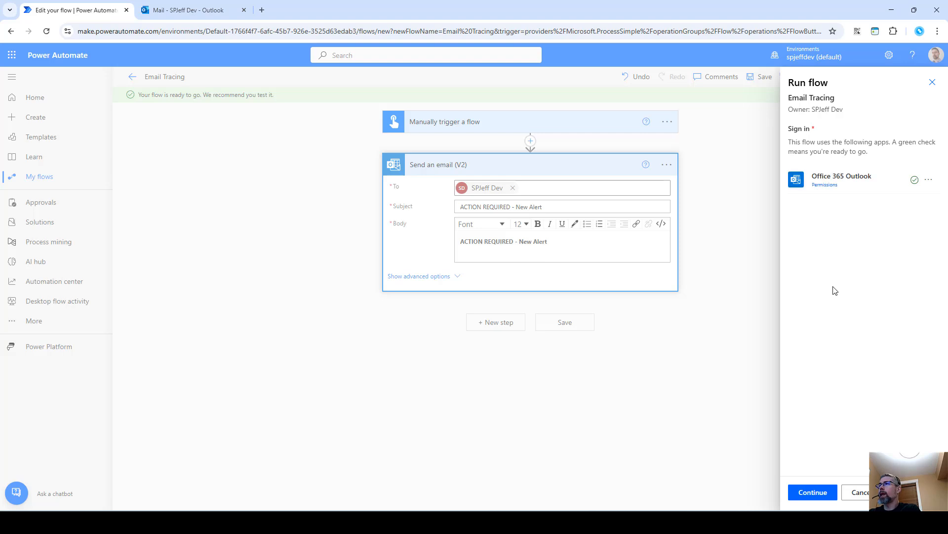
click(815, 490)
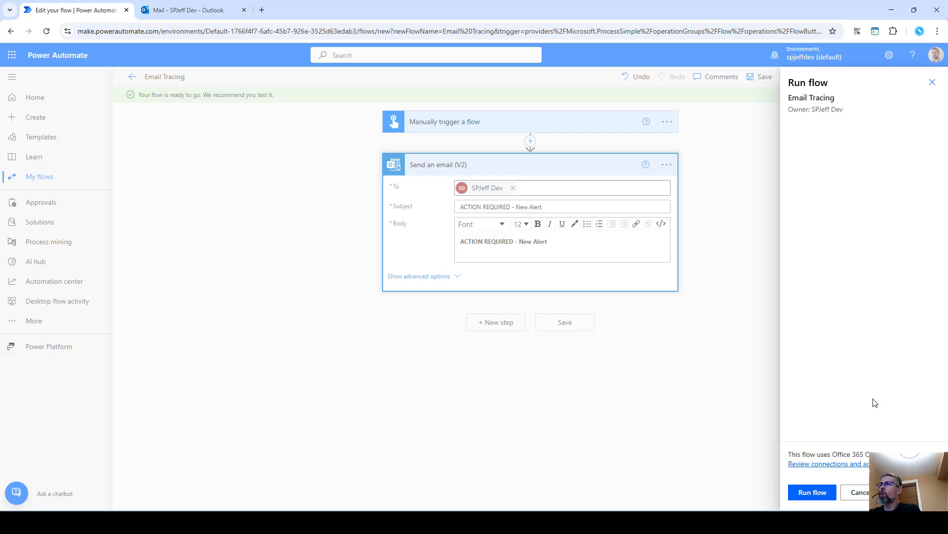
click(811, 492)
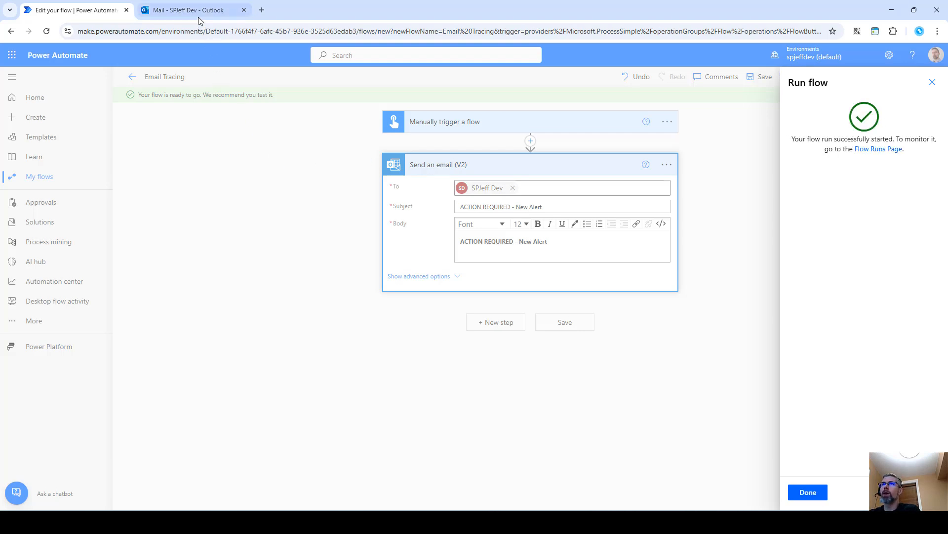
Open the flow's run history in a separate browser tab and view the details of the latest run
ctrl+click(885, 149)
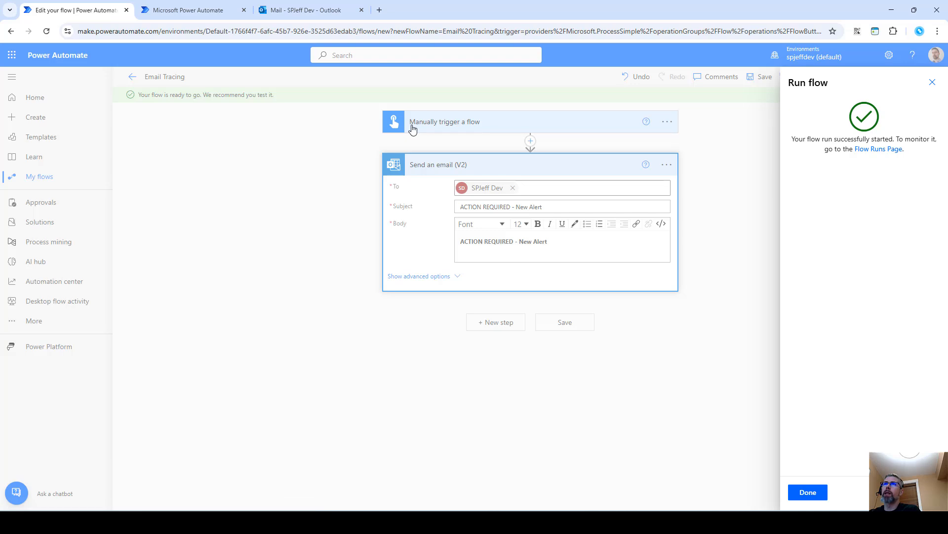
key(ctrl+Tab)
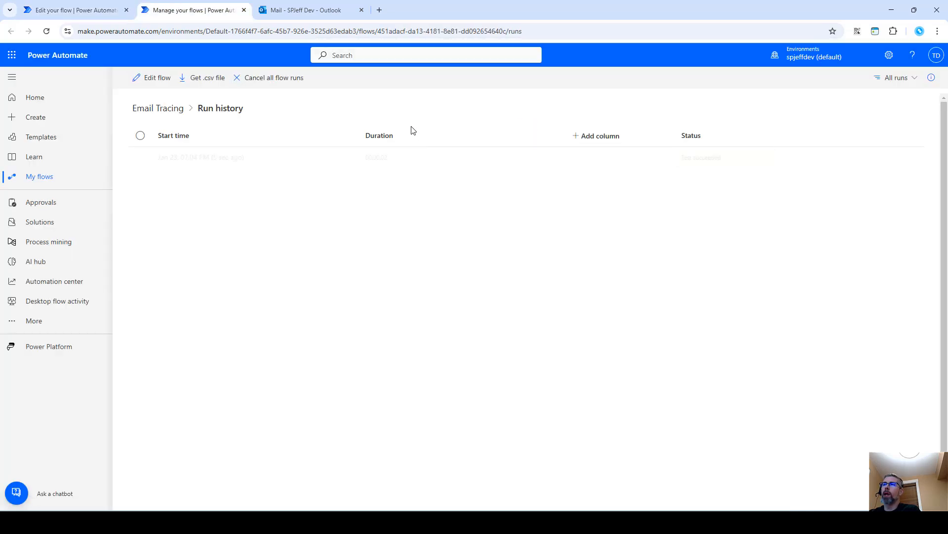
click(217, 163)
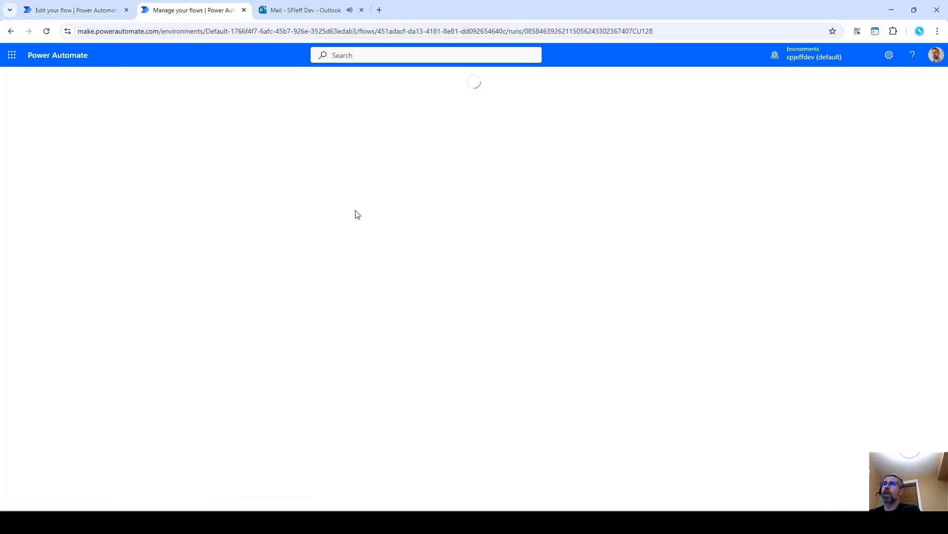
Switch to Outlook, open the received "ACTION REQUIRED - New Alert" email and draw a red box around its body text
click(302, 19)
click(208, 159)
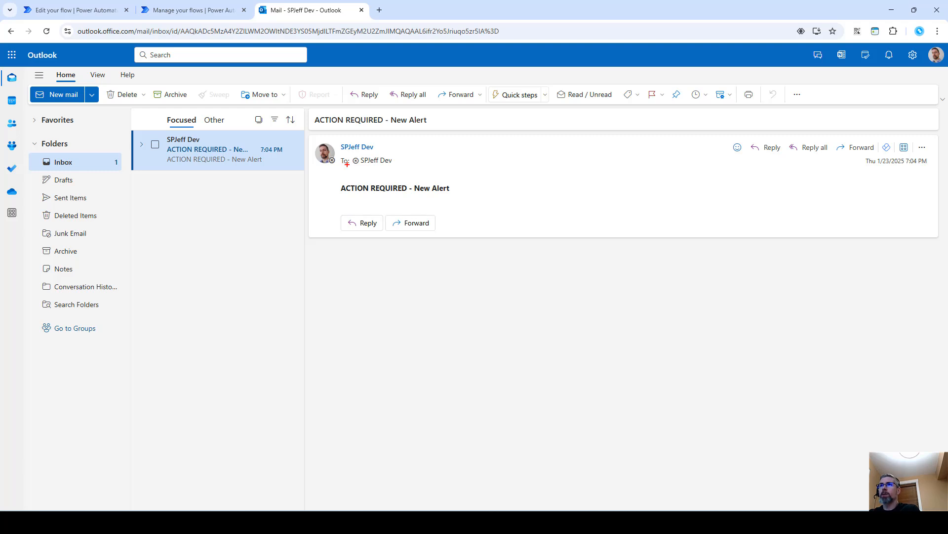
drag(433, 191, 469, 203)
Annotate the screen beside the boxed body with four red lines: "who sent?", "how update?", "which MS Flow?" and "which Env?"
text(t)
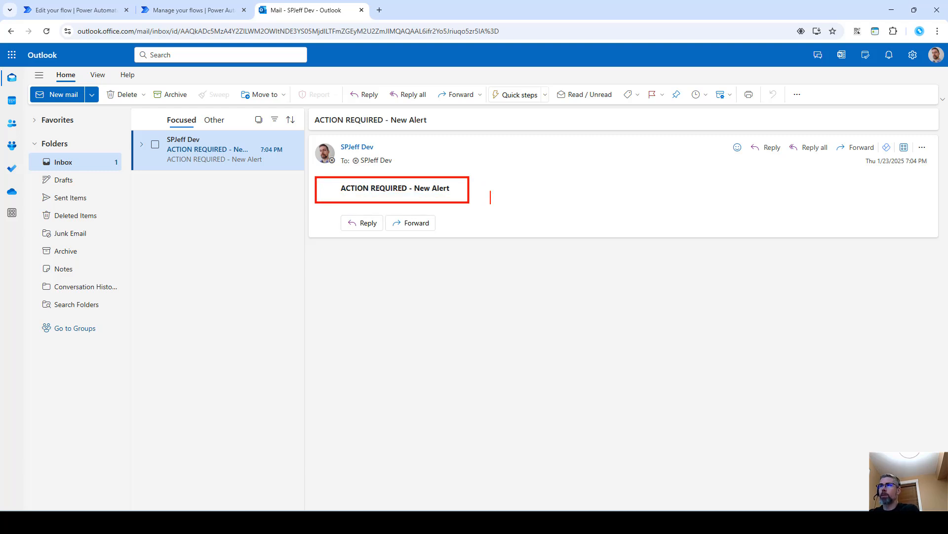
text(who sent?)
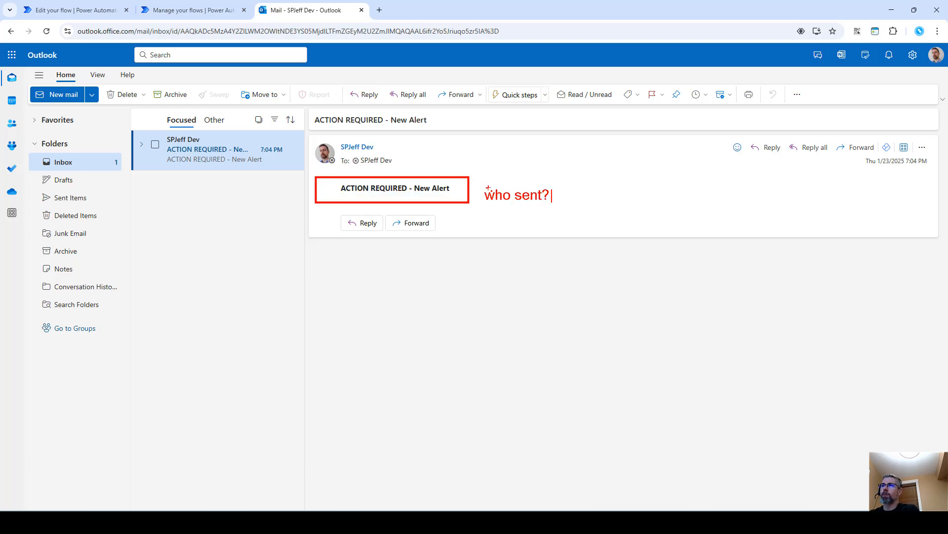
key(Return)
text(how update?)
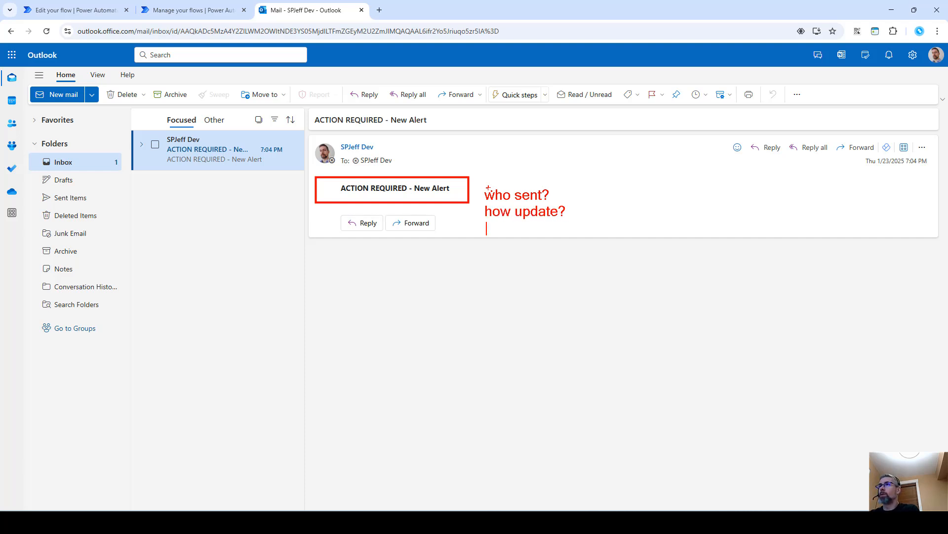
text(which SM F)
key(BackSpace)
key(BackSpace)
key(BackSpace)
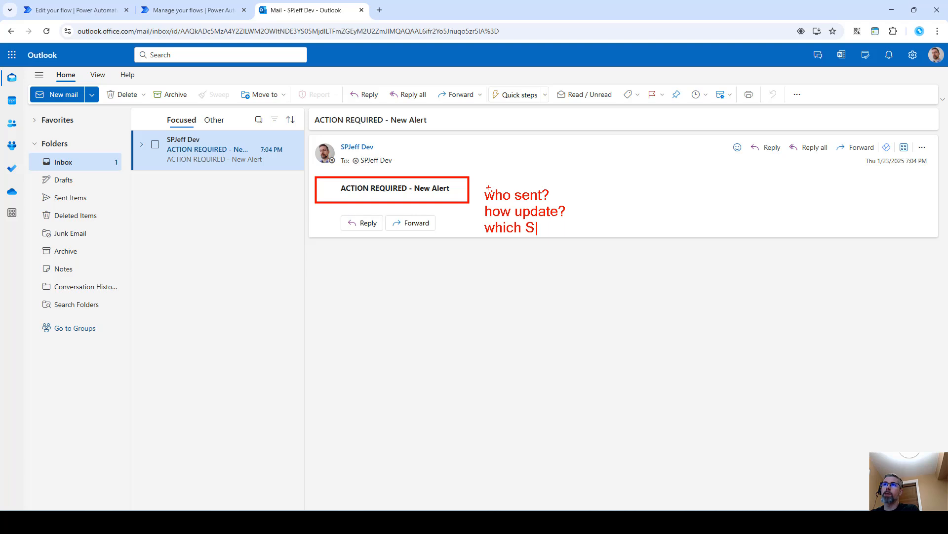
key(BackSpace)
text(MS Flow?)
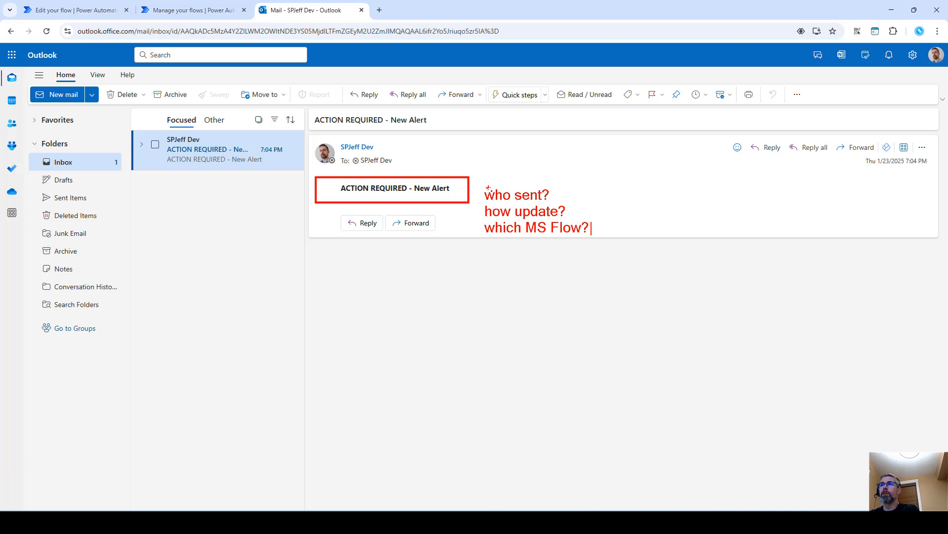
key(Return)
text(which Env?)
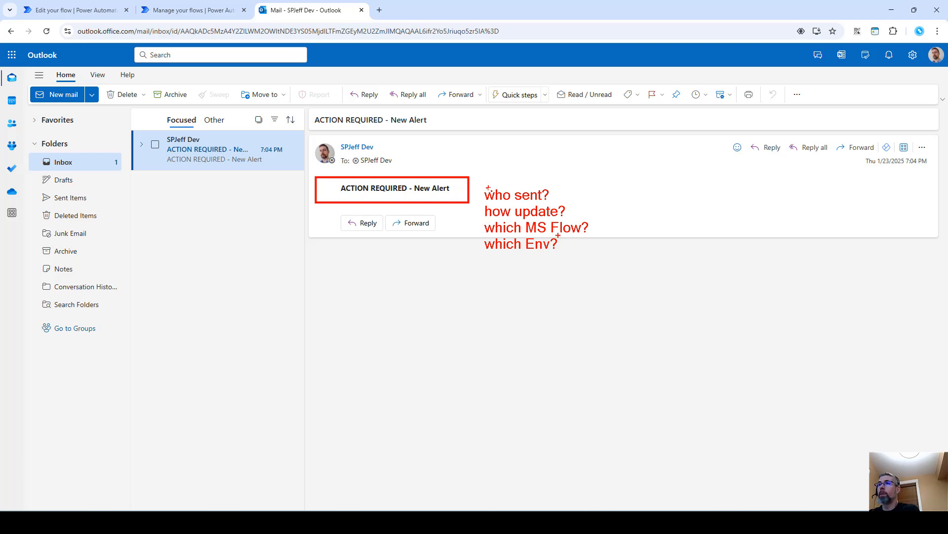
Clear the red annotations, return to the Email Tracing flow editor and dismiss the finished run's confirmation
key(Escape)
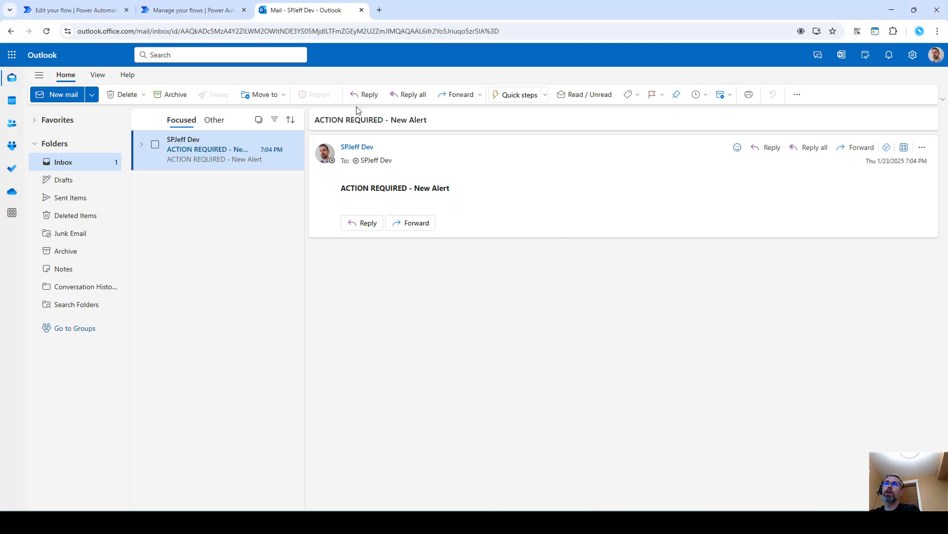
click(220, 15)
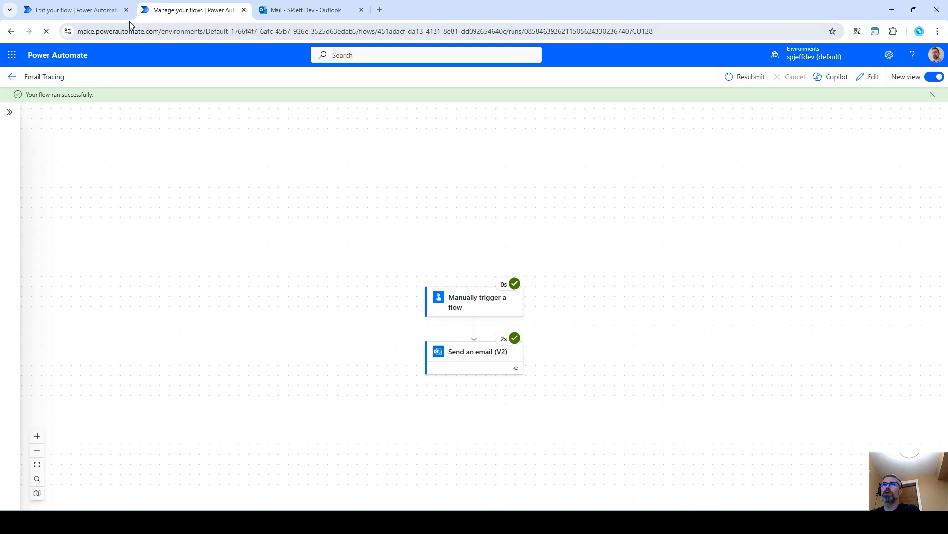
click(98, 12)
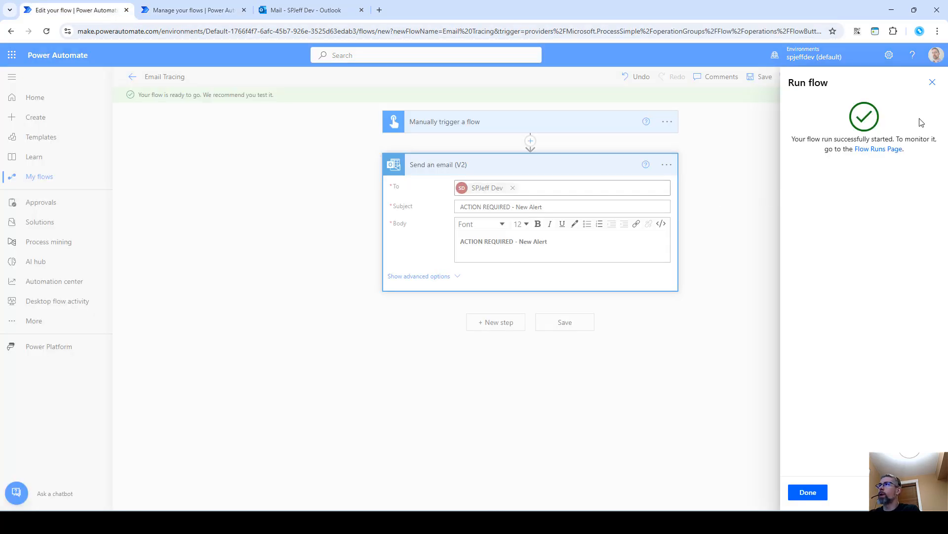
click(932, 82)
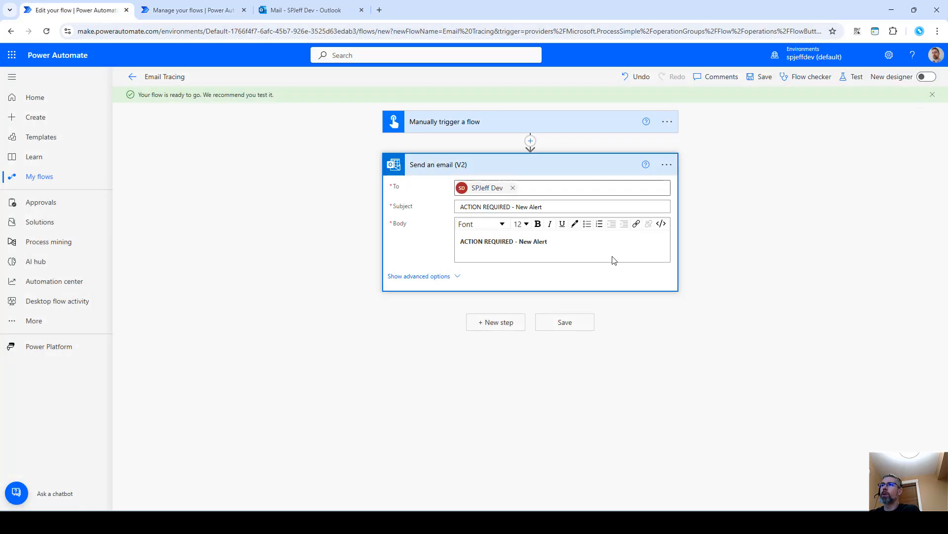
Show the email body as HTML code and add blank lines before and after the bold "ACTION REQUIRED - New Alert" text inside its paragraph
click(661, 223)
click(591, 248)
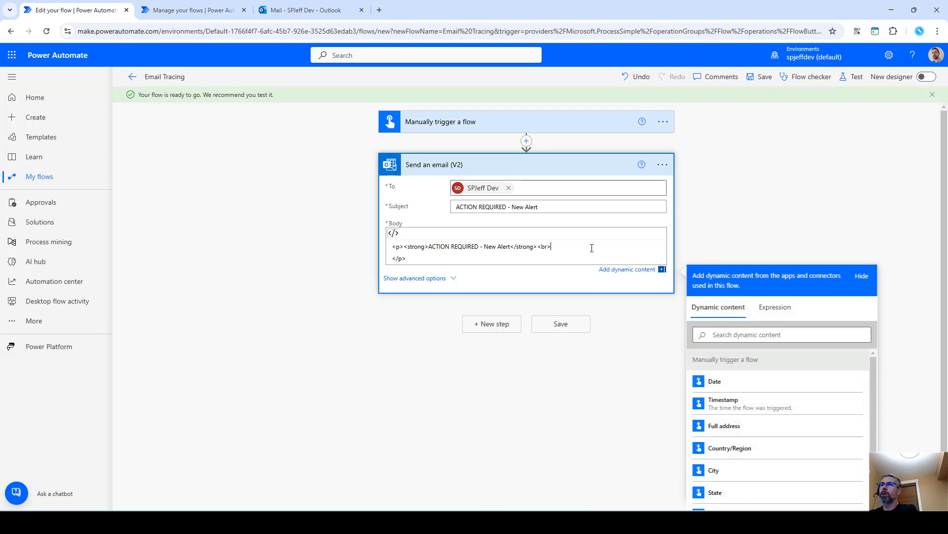
key(Return)
key(Return)
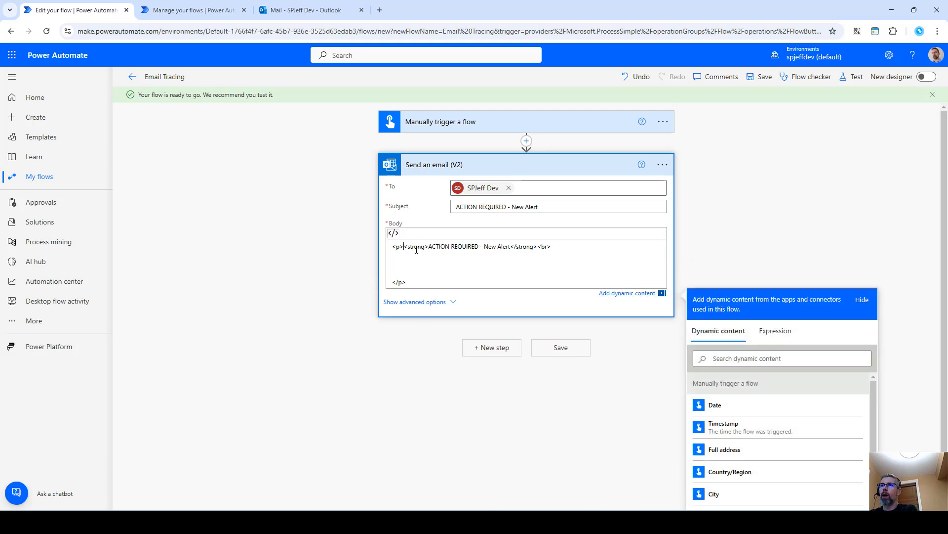
key(Return)
key(Return)
click(418, 281)
key(Return)
key(Return)
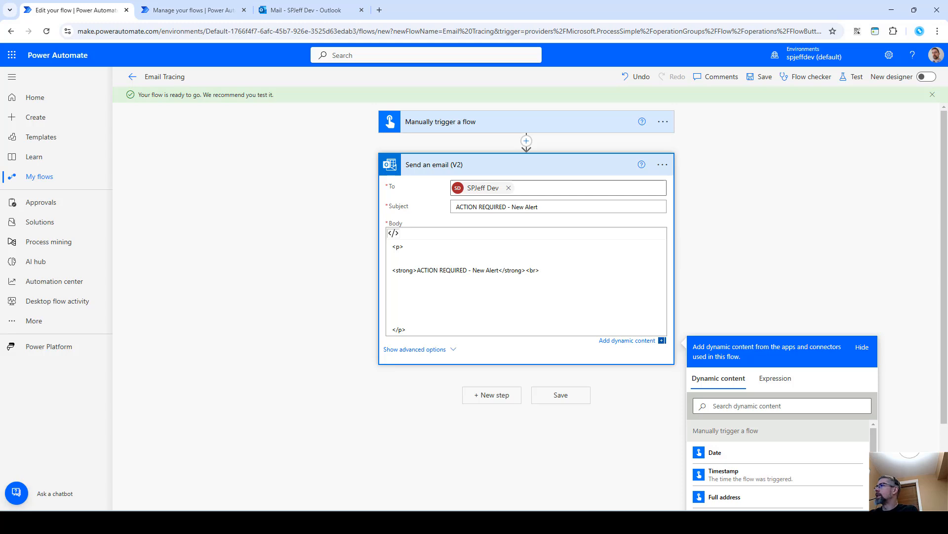
click(486, 292)
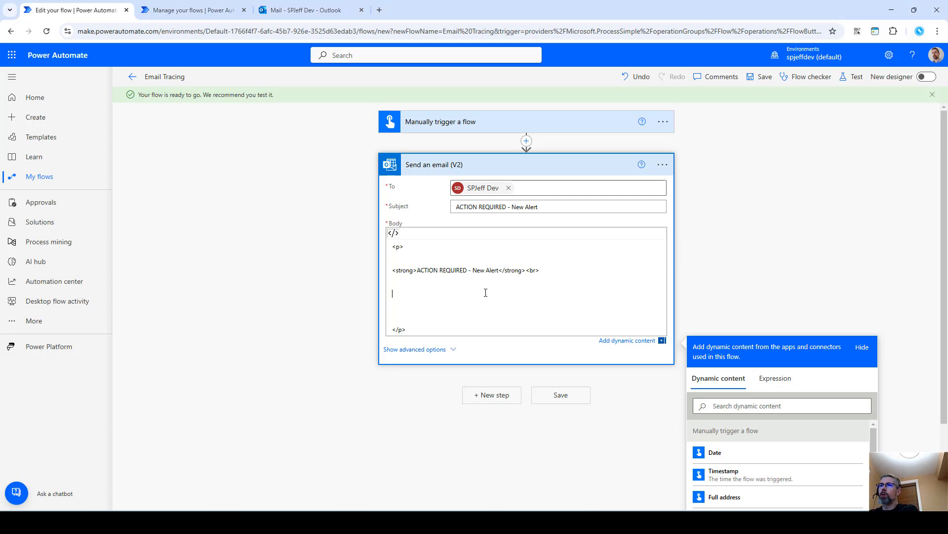
click(775, 323)
key(ctrl+v)
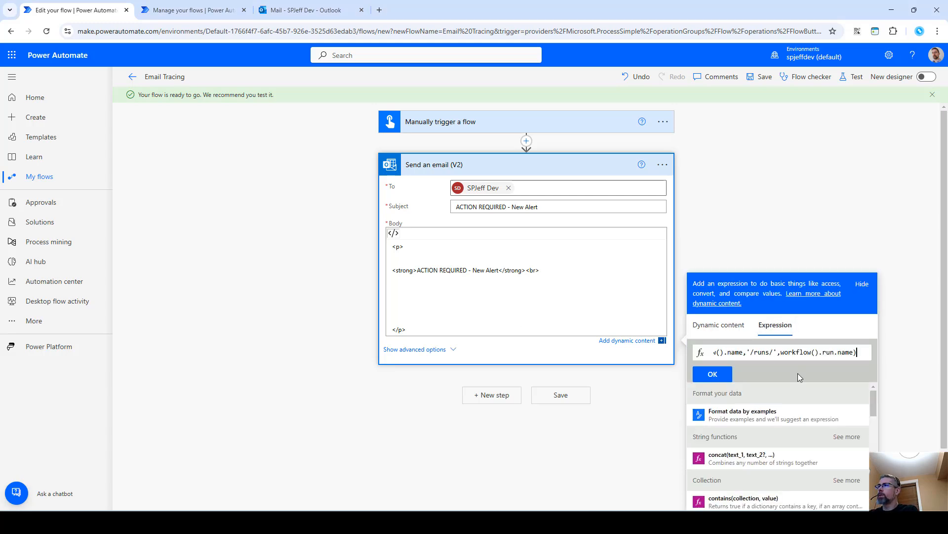
click(714, 375)
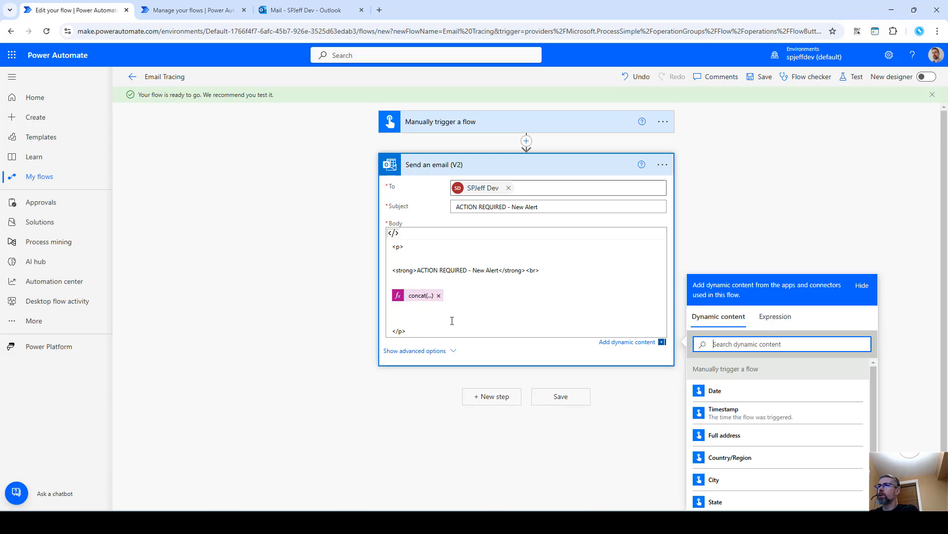
click(423, 311)
Annotate the concat expression in Notepad++ with red boxes around its URL parts and arrows labelling the environment, flow and run names "GUID"
drag(947, 341, 357, 344)
click(315, 459)
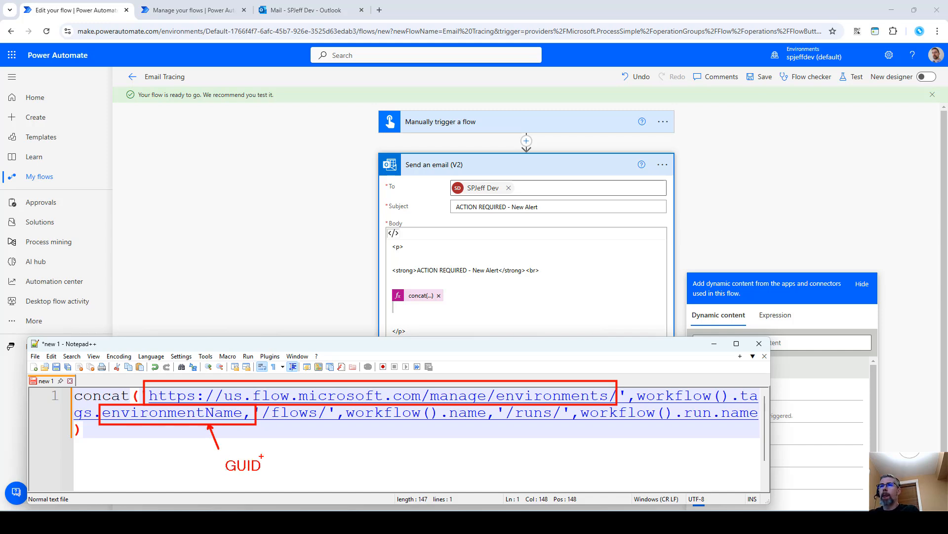
mouse_move(257, 399)
mouse_down()
mouse_move(328, 433)
mouse_move(497, 430)
mouse_move(475, 460)
mouse_up()
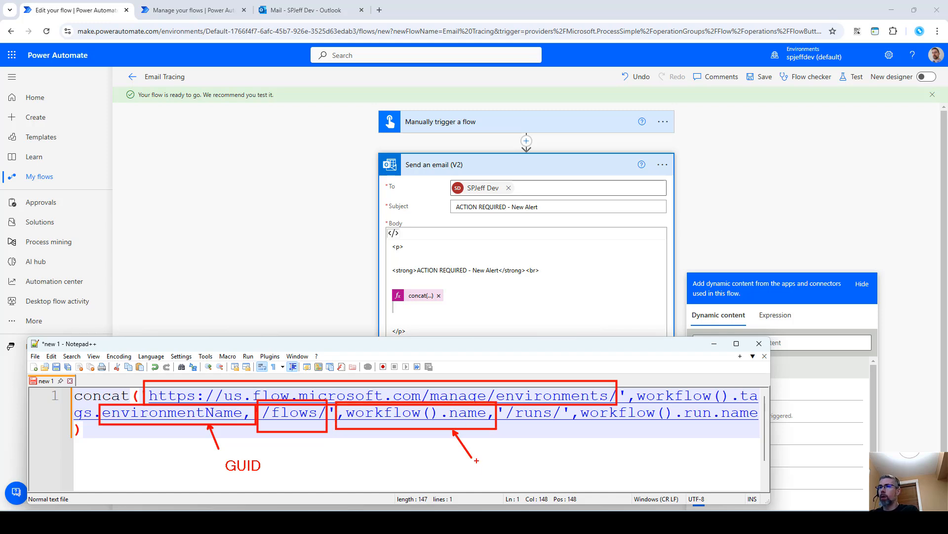
text(tGUID)
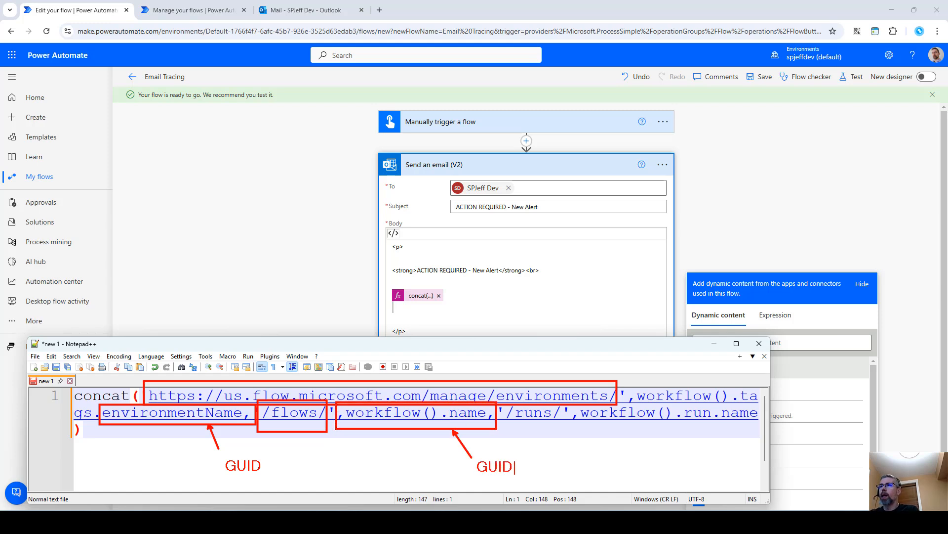
mouse_move(502, 394)
mouse_down()
mouse_move(566, 431)
mouse_move(643, 448)
mouse_up()
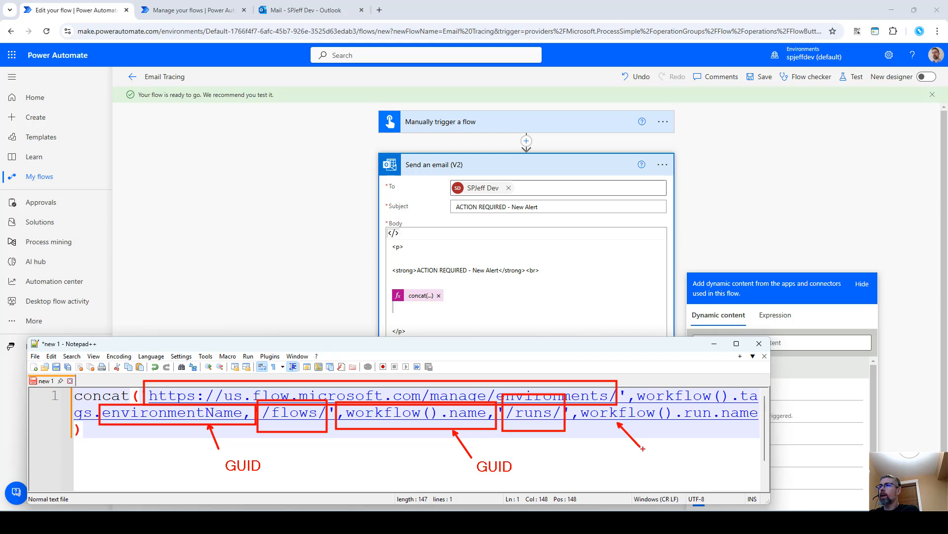
text(GUID)
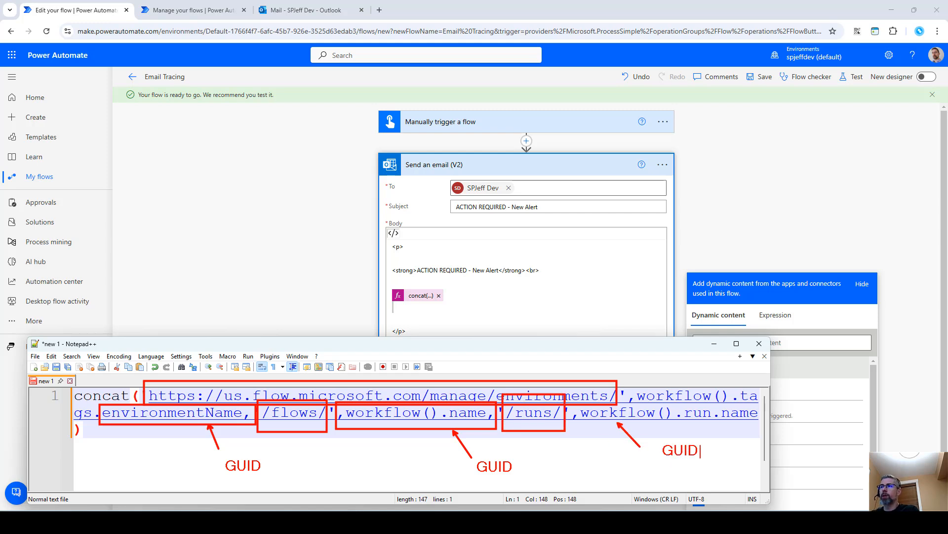
Replace the annotations with red boxes around "environments", "flows" and "runs", clear them and put Notepad++ away
key(Escape)
key(Escape)
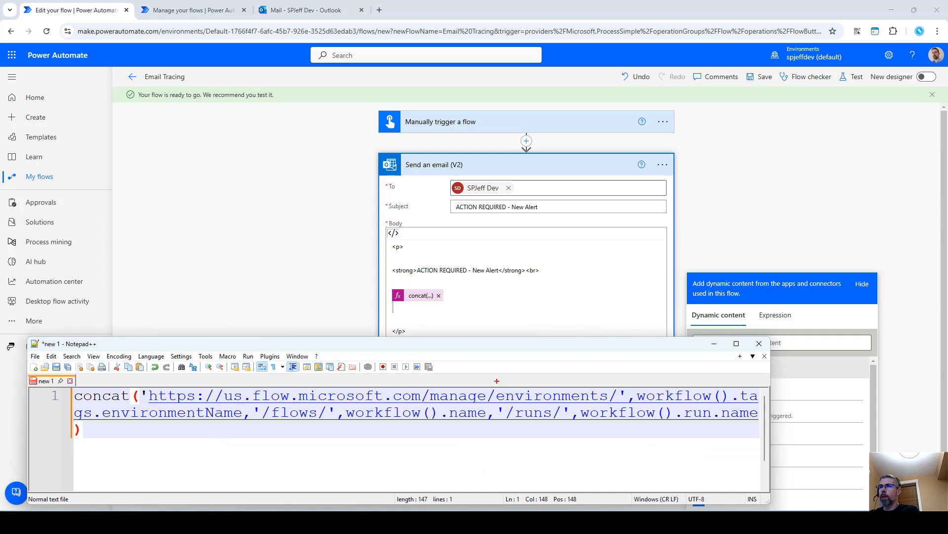
drag(497, 381, 612, 404)
drag(270, 399, 335, 422)
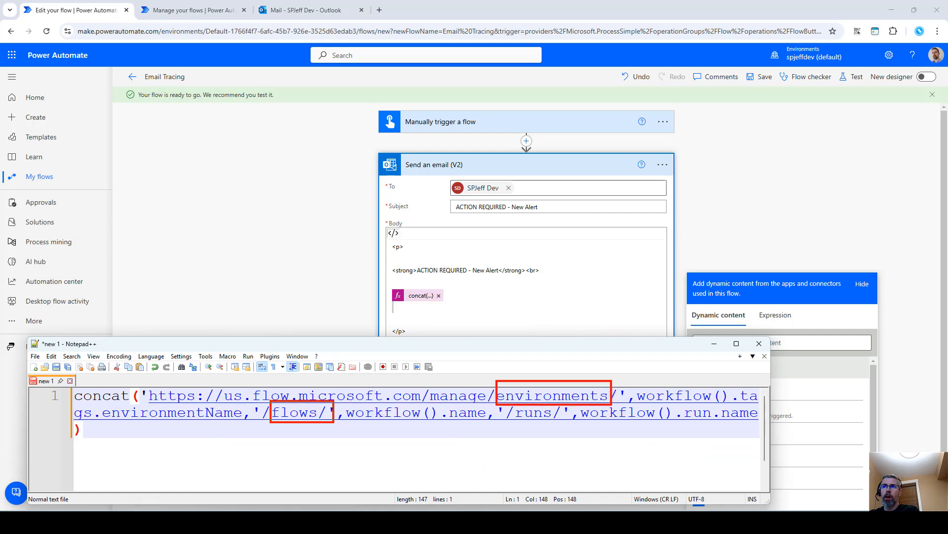
drag(489, 403, 569, 424)
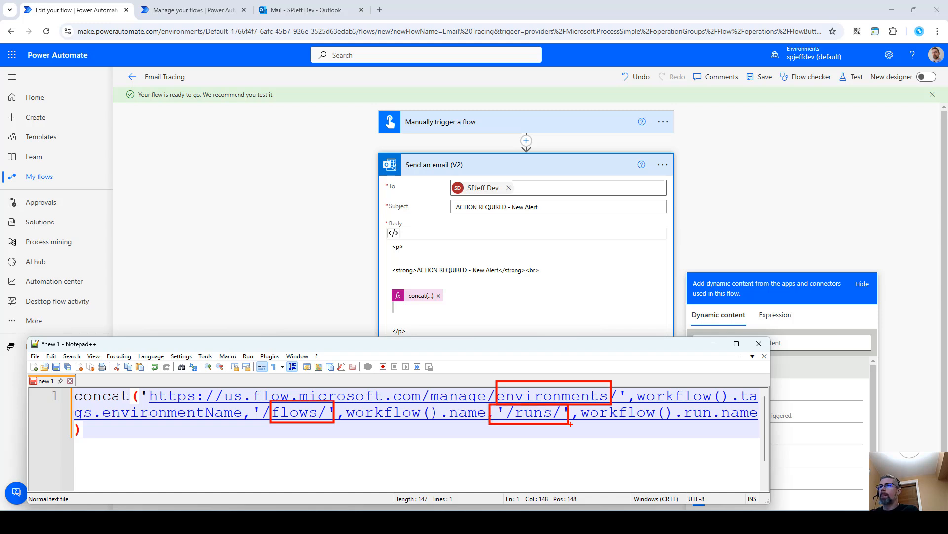
key(Escape)
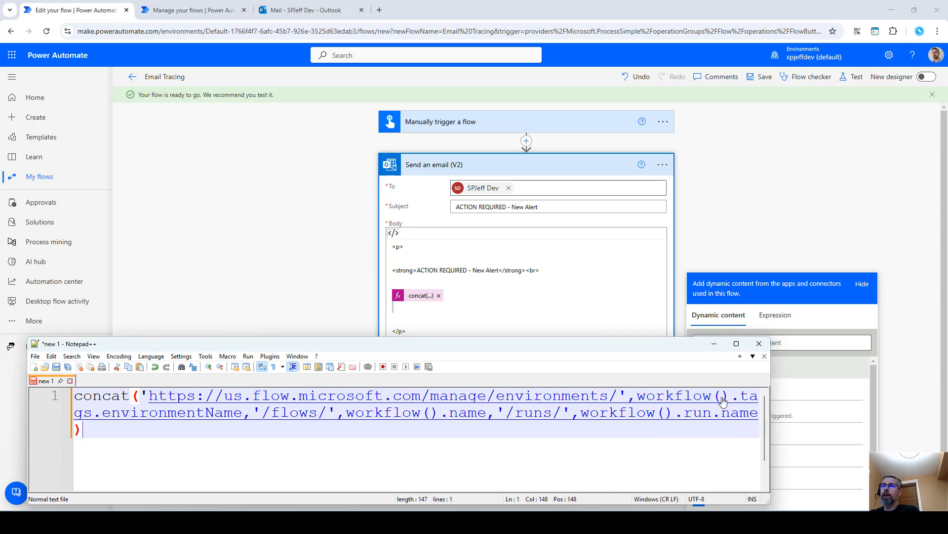
click(715, 345)
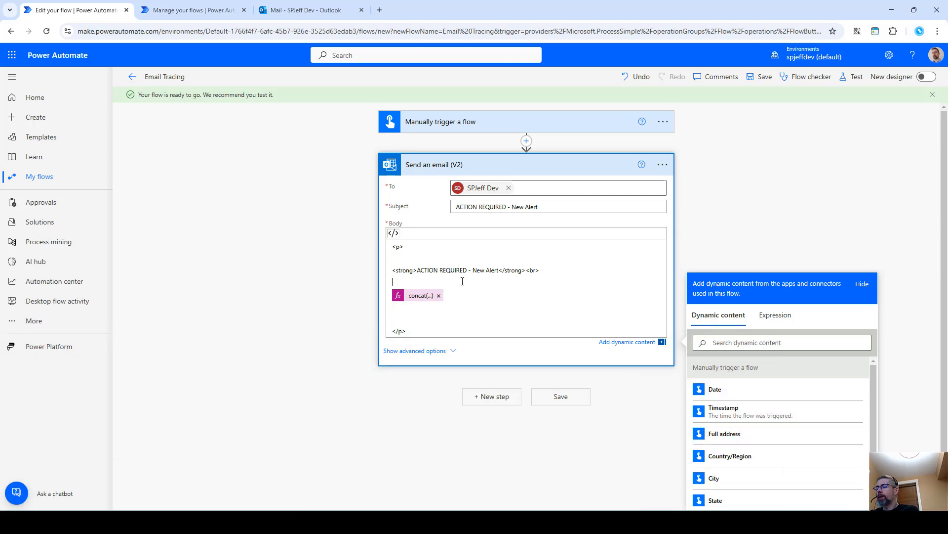
Wrap the concat expression in the email body's HTML in opening and closing h5 tags
key(Return)
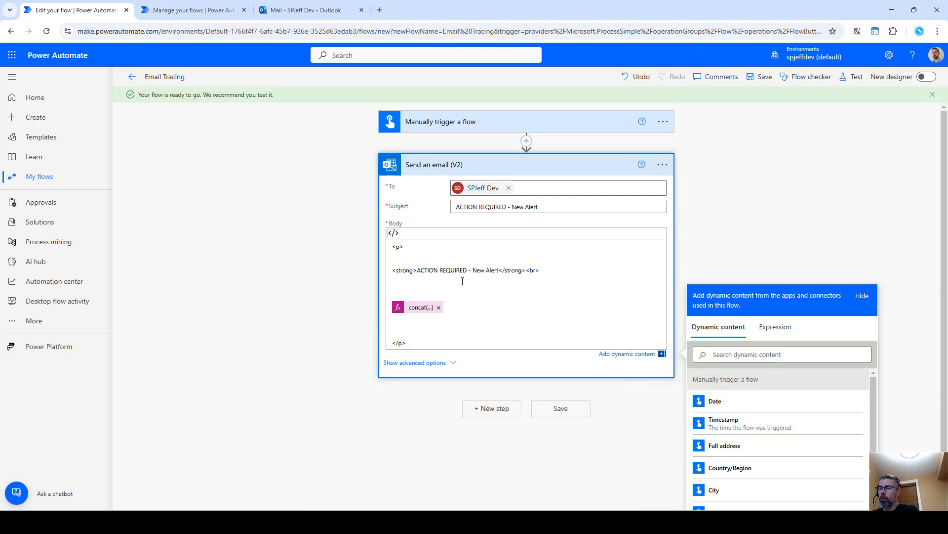
text(<h4>)
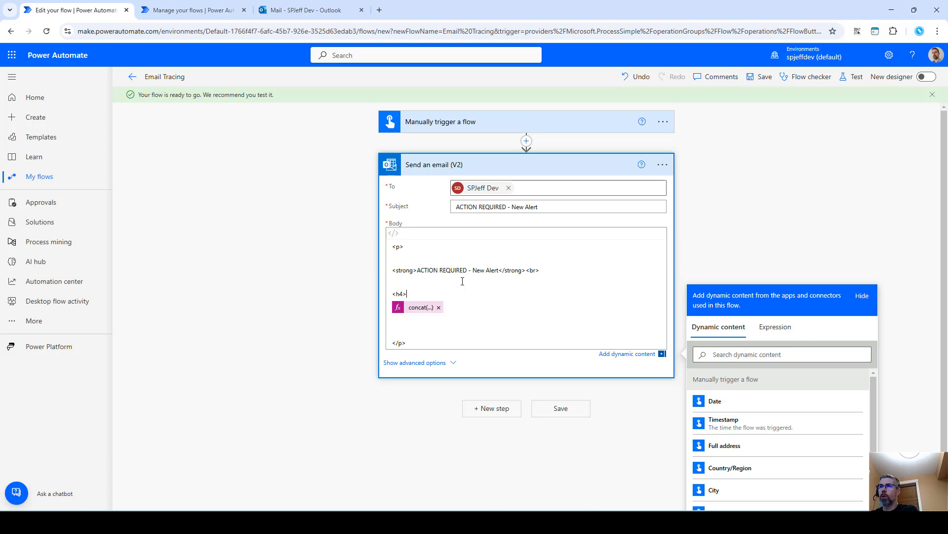
text(4)
key(BackSpace)
text(5)
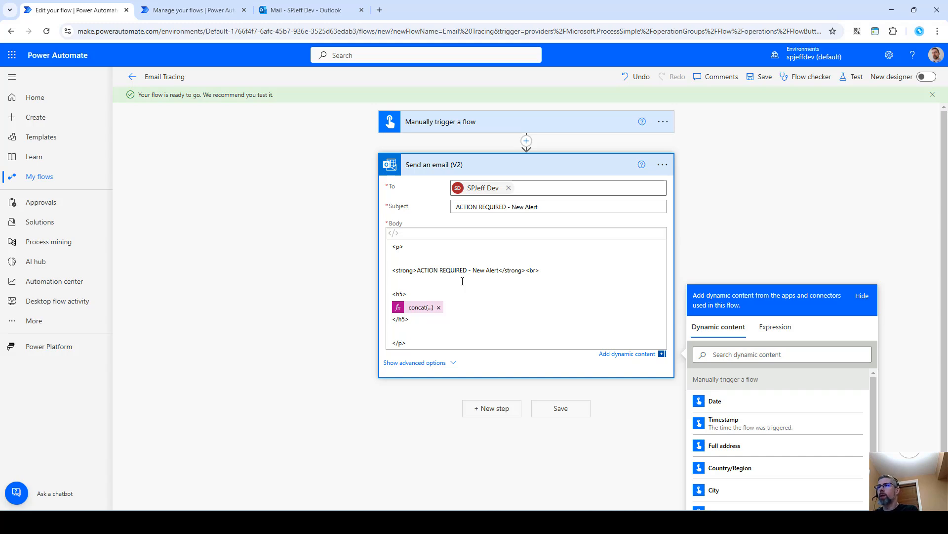
Add the attribute color="#ffffff" to the opening h5 tag and save the flow
text(collor)
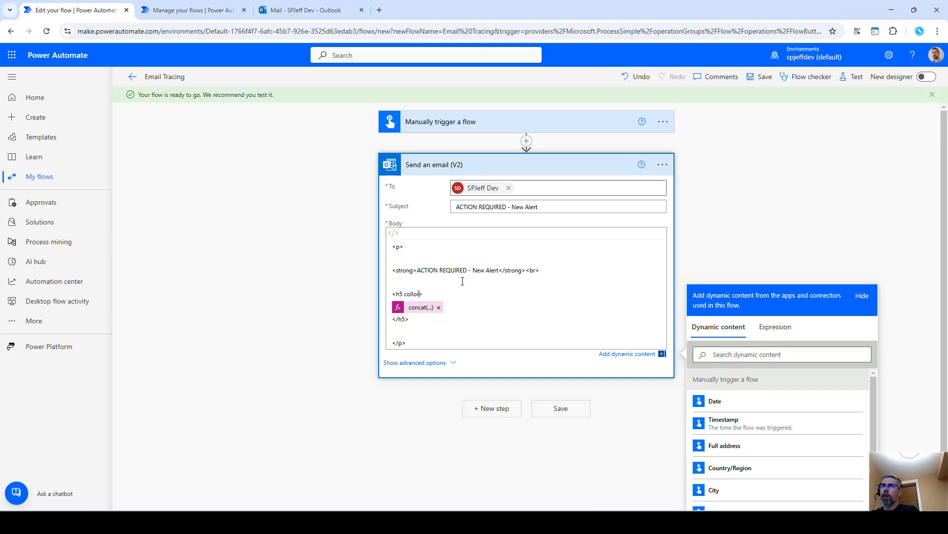
key(BackSpace)
key(BackSpace)
key(BackSpace)
key(BackSpace)
key(BackSpace)
text(or=)
click(757, 83)
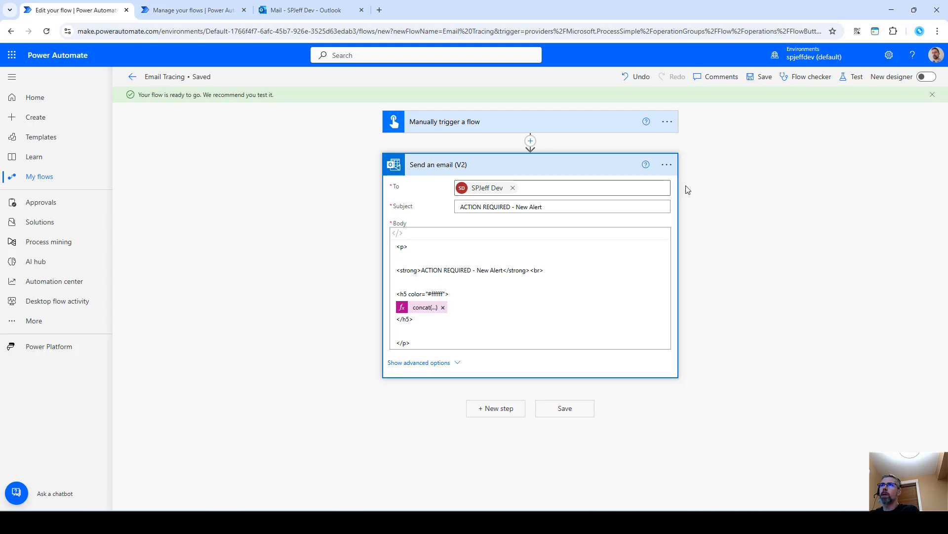
Test the saved flow with the Manually option, run it and open its Flow Runs Page
click(852, 77)
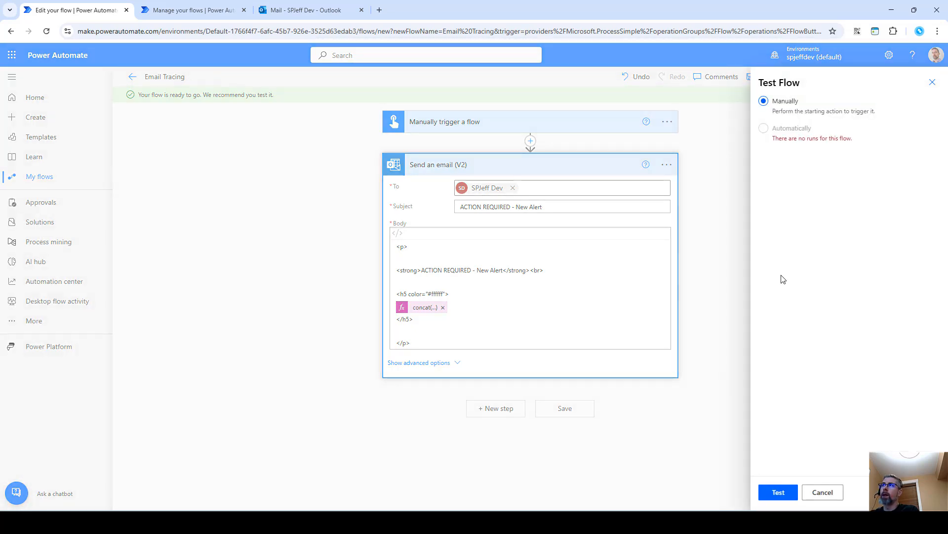
click(785, 501)
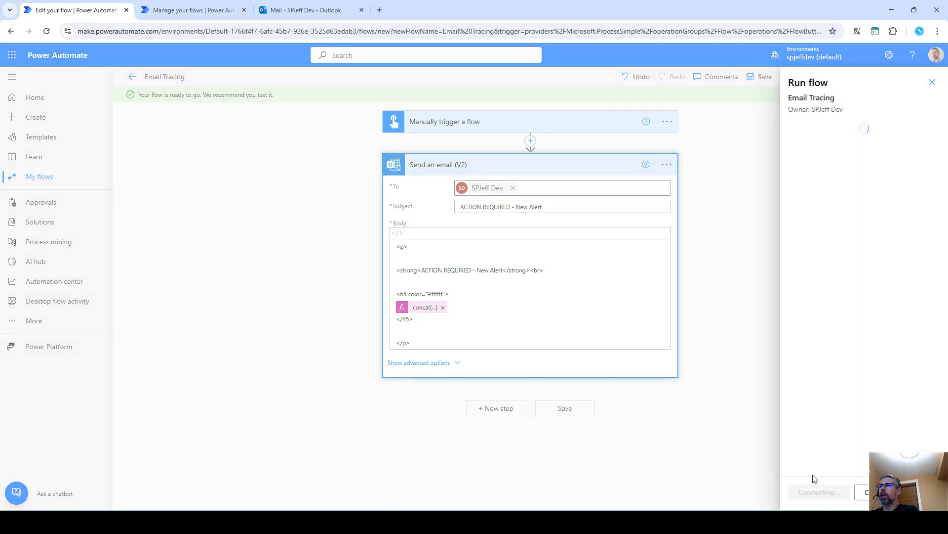
click(829, 494)
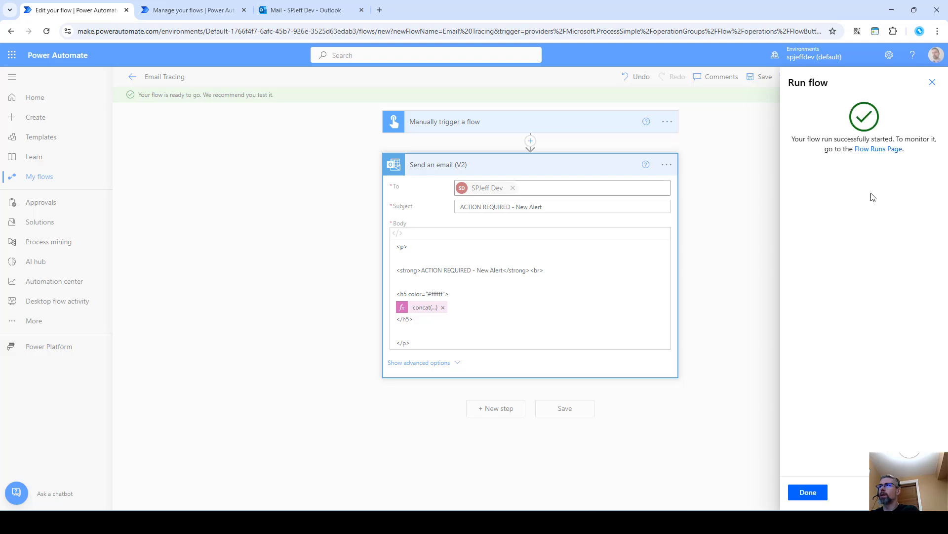
click(875, 156)
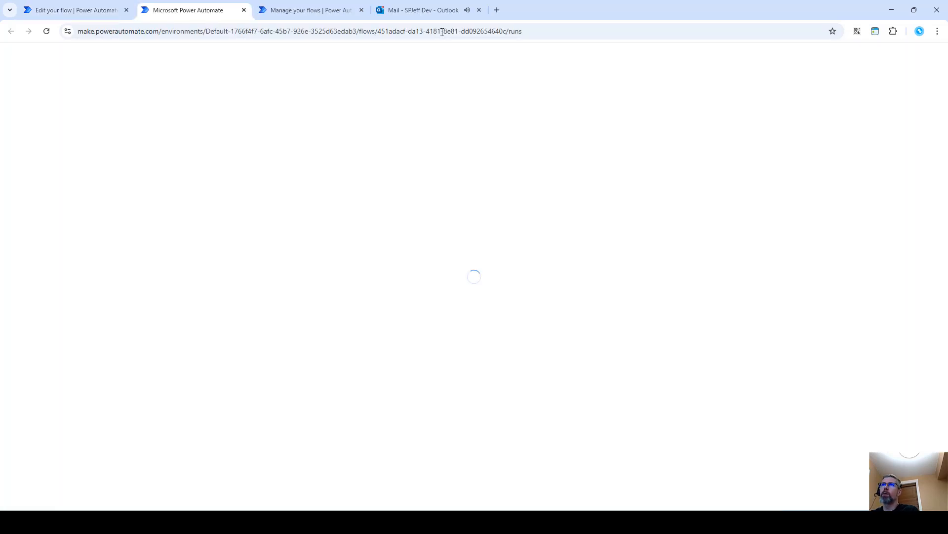
Switch to Outlook, open the newest "ACTION REQUIRED - New Alert" email and highlight the flow run URL in its body
click(431, 14)
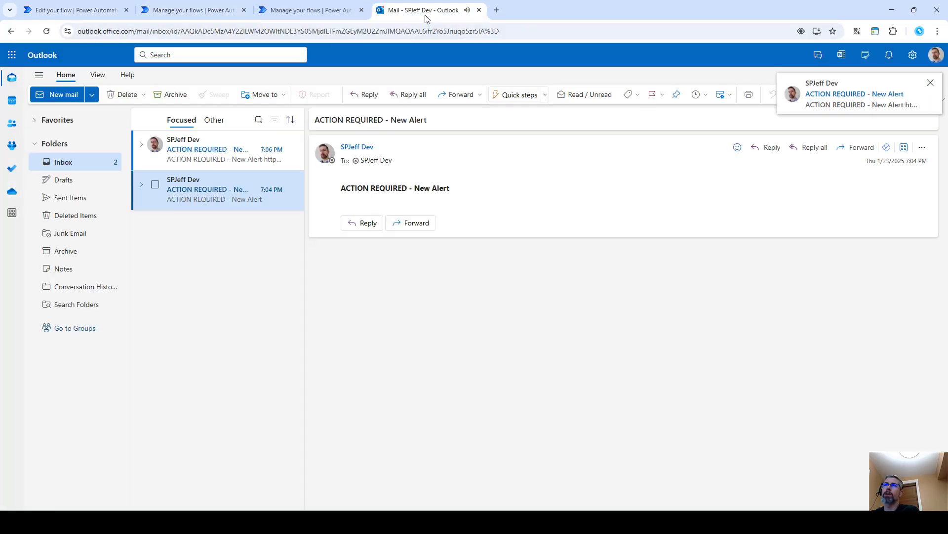
click(241, 158)
drag(582, 207, 346, 209)
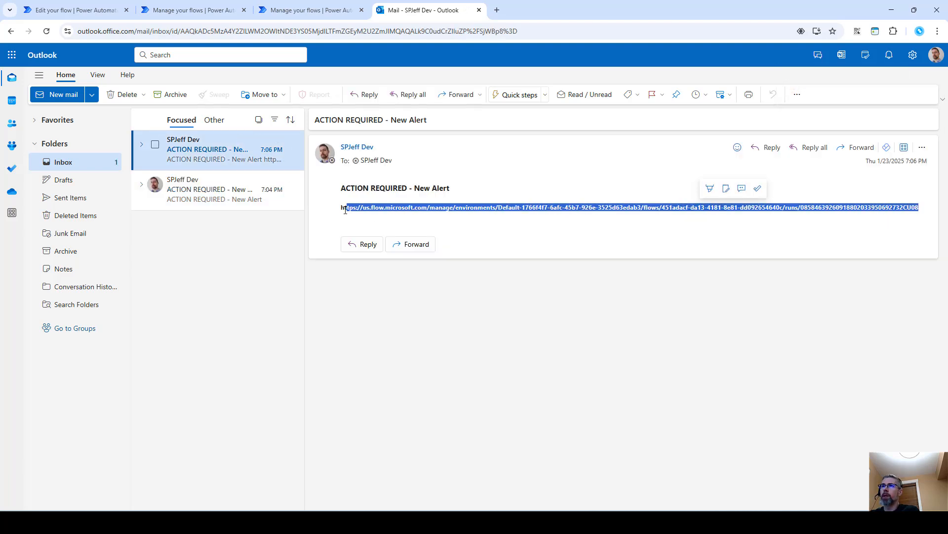
click(374, 216)
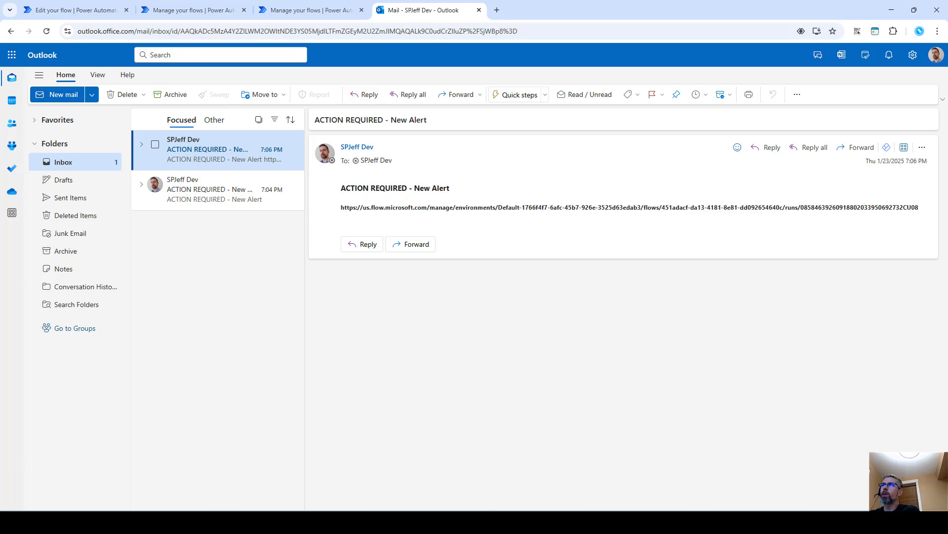
Return to the flow editor, select the opening div tag around the concat expression and mark its color:#ffffff and font-size:5px styles in red
click(20, 15)
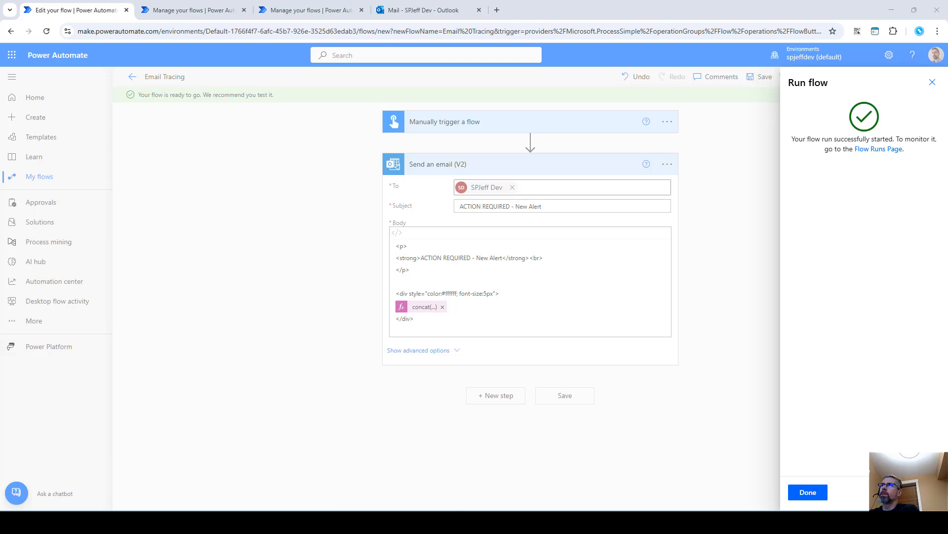
click(523, 299)
drag(514, 293, 393, 293)
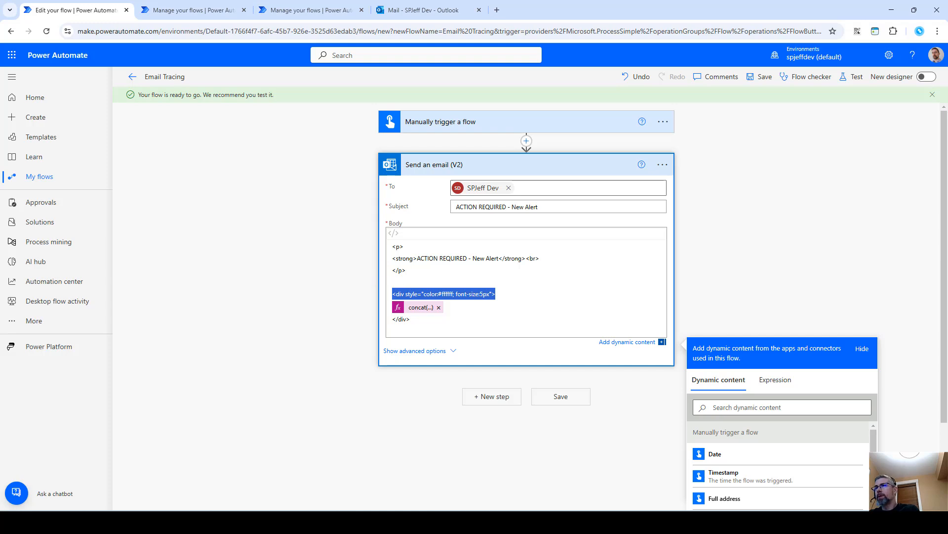
mouse_move(417, 286)
mouse_down()
mouse_move(428, 273)
mouse_move(456, 301)
mouse_move(502, 301)
mouse_up()
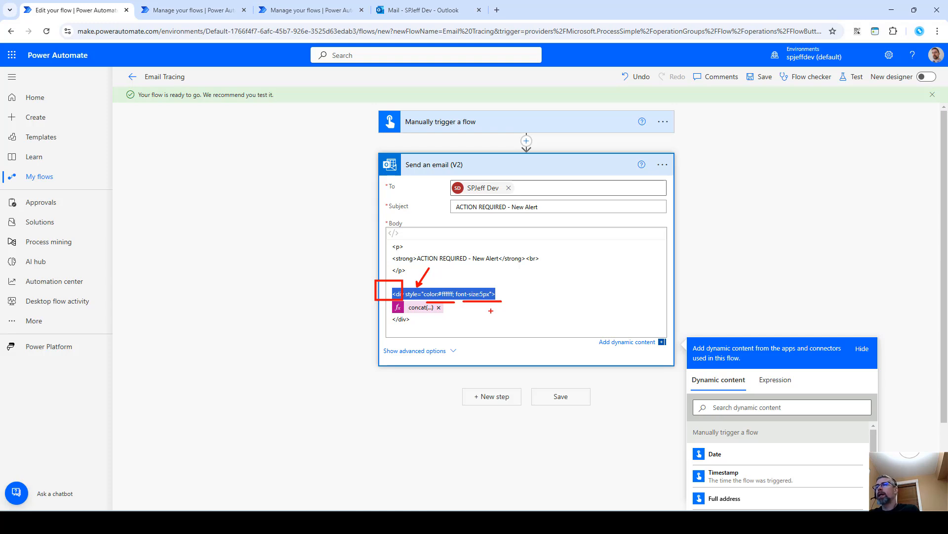
Clear the red markings and text selection in the flow editor, then open the newest "ACTION REQUIRED - New Alert" email in Outlook
key(Escape)
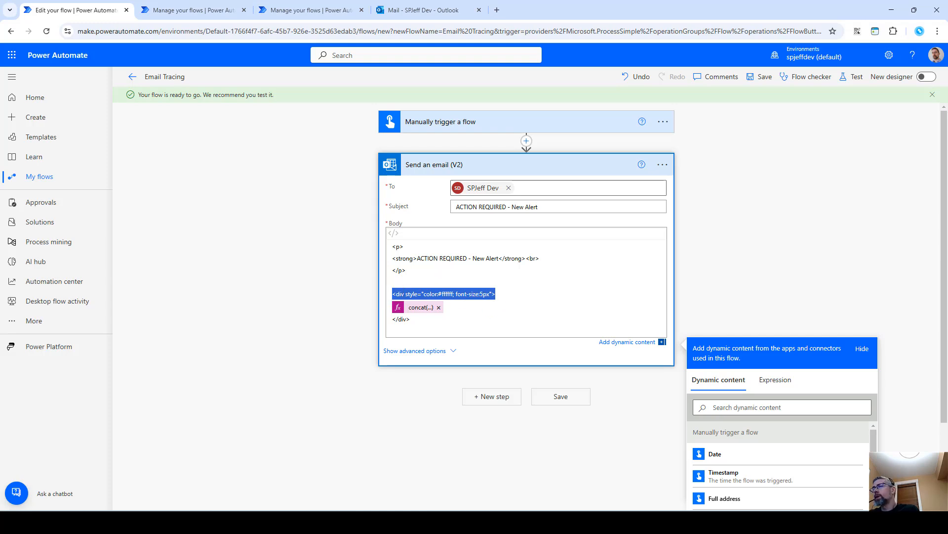
click(474, 326)
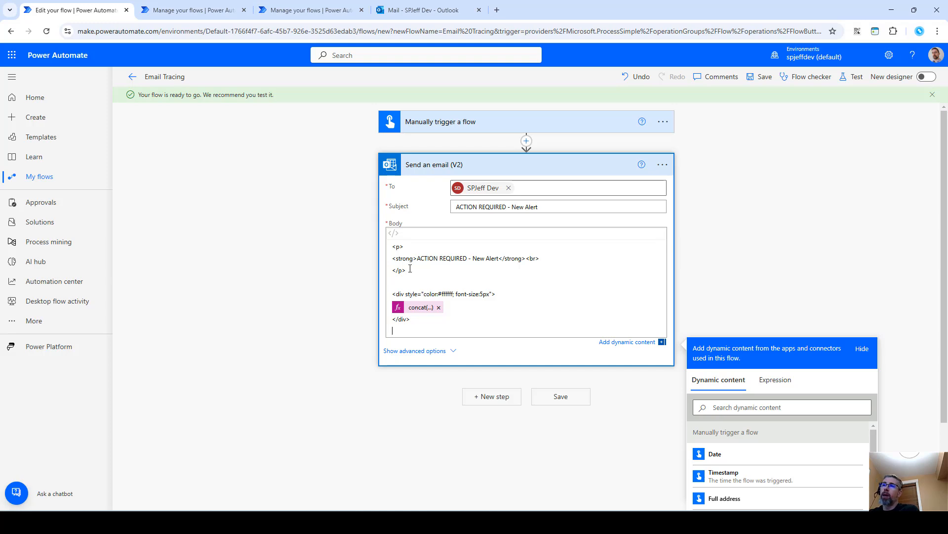
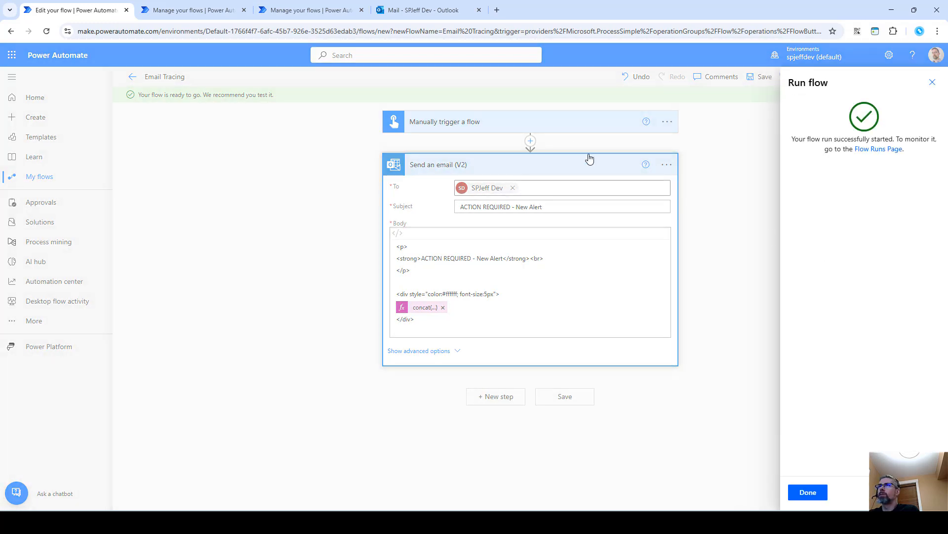
click(420, 11)
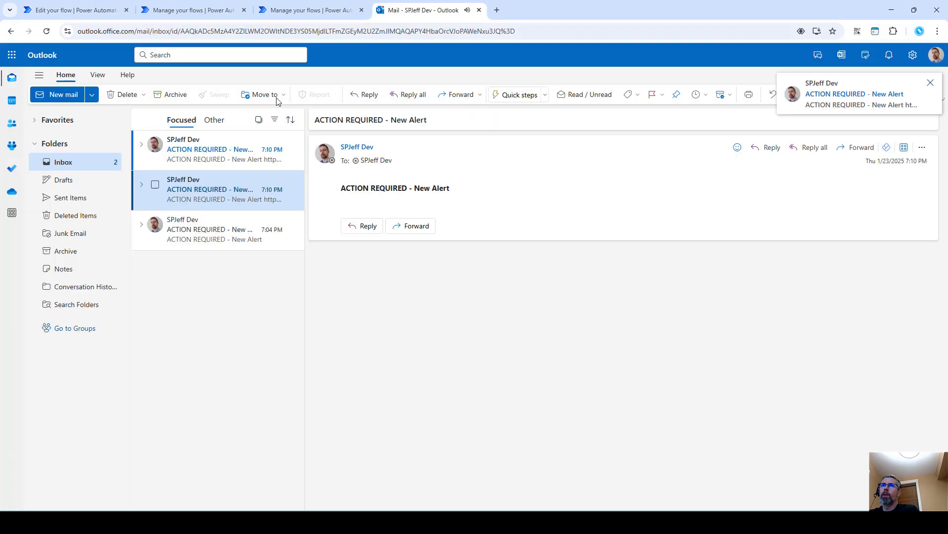
click(213, 153)
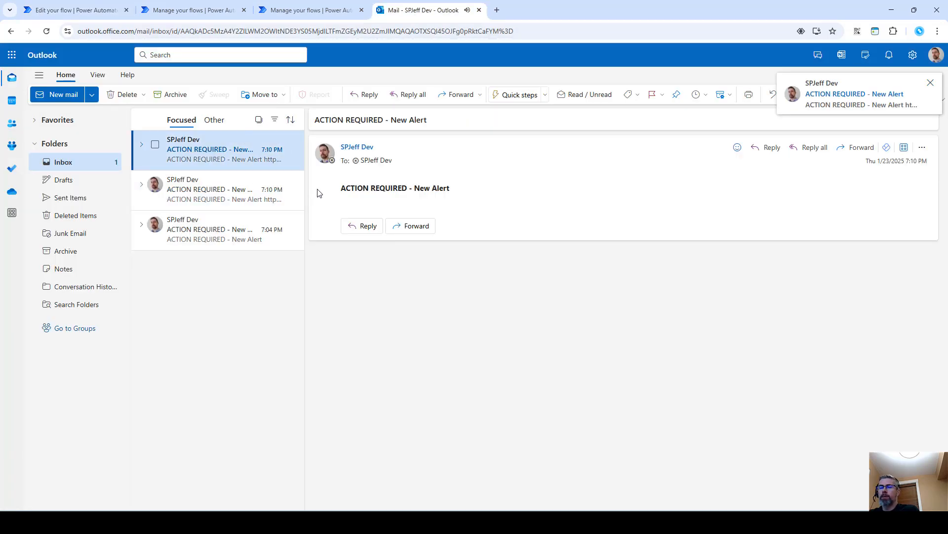
Highlight the hidden flow run URL in the email body and annotate it in red with "color : #ffffff" and "font-size: 5px"
mouse_move(331, 177)
mouse_down()
mouse_move(465, 196)
mouse_move(340, 191)
mouse_move(396, 205)
mouse_move(488, 209)
mouse_move(529, 175)
mouse_up()
key(Escape)
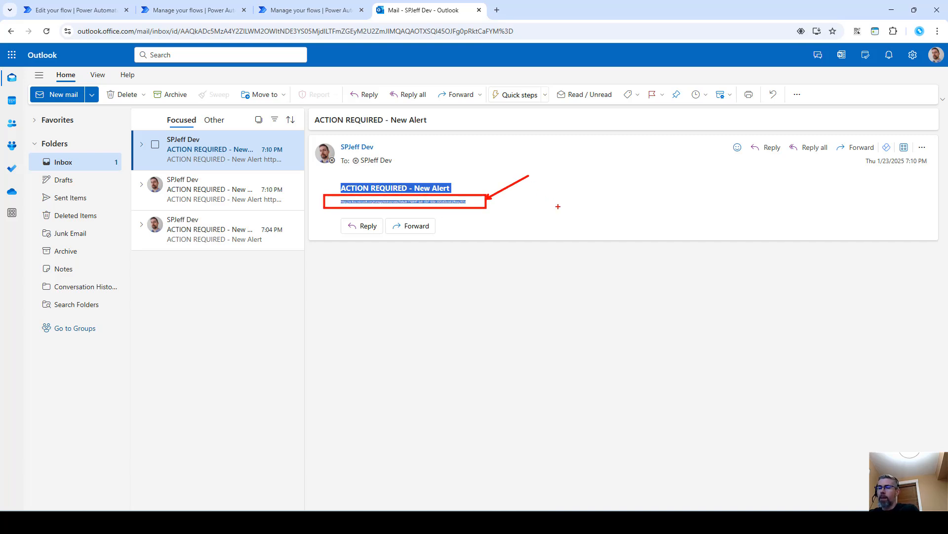
text(color )
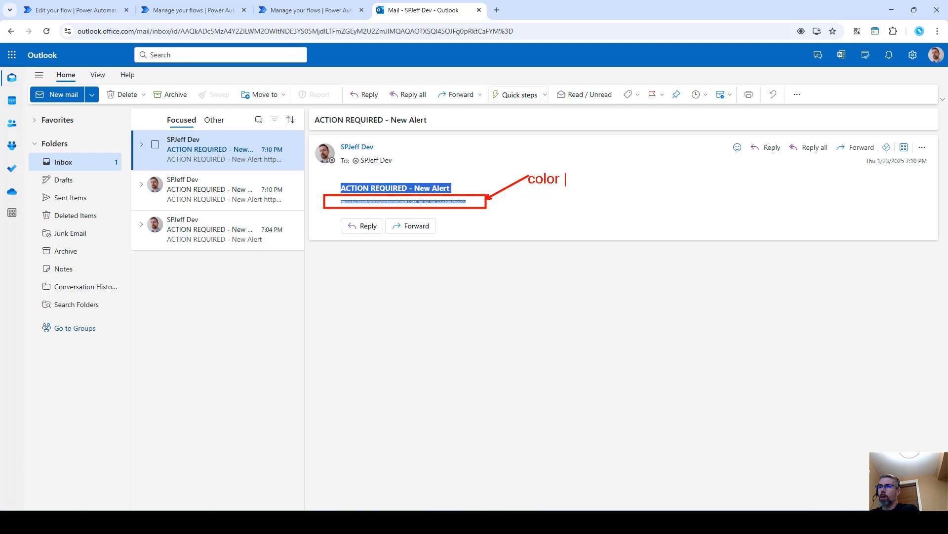
text(: #ff)
text(ffff)
text(font-)
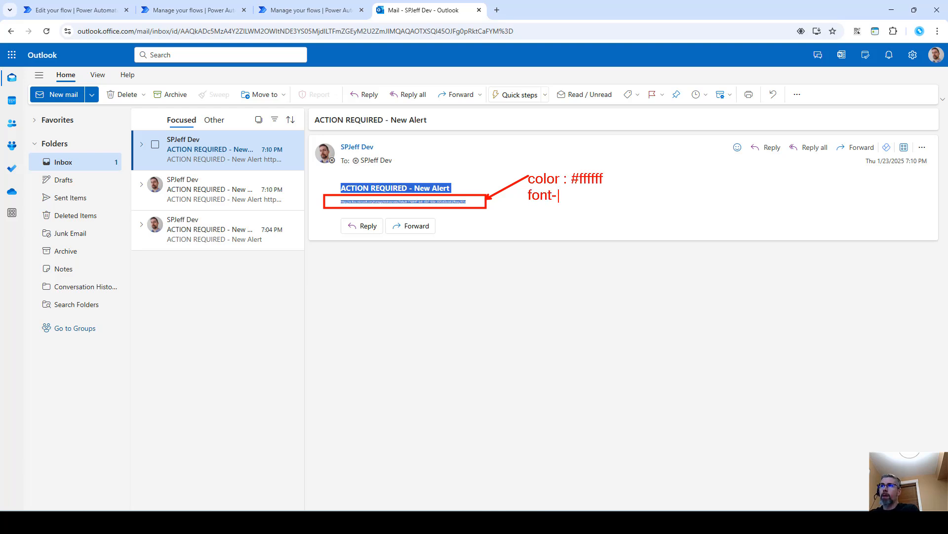
text(size: 5px)
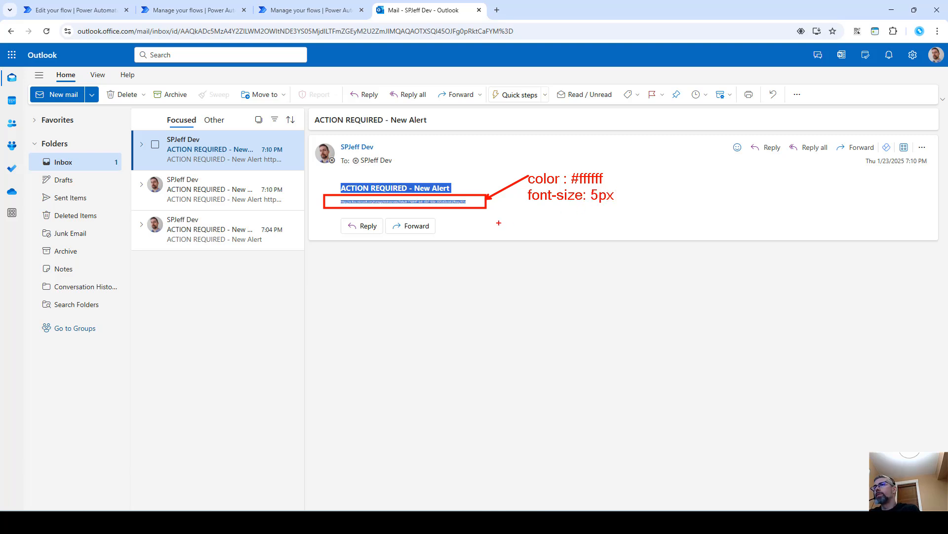
key(Escape)
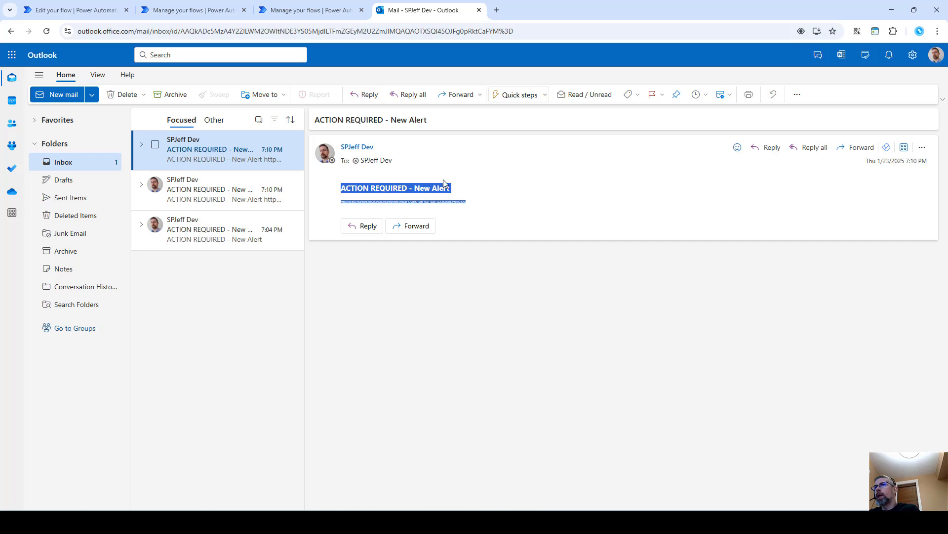
Copy the email's full body, including the hidden URL, and paste it into a new Notepad++ document
click(415, 188)
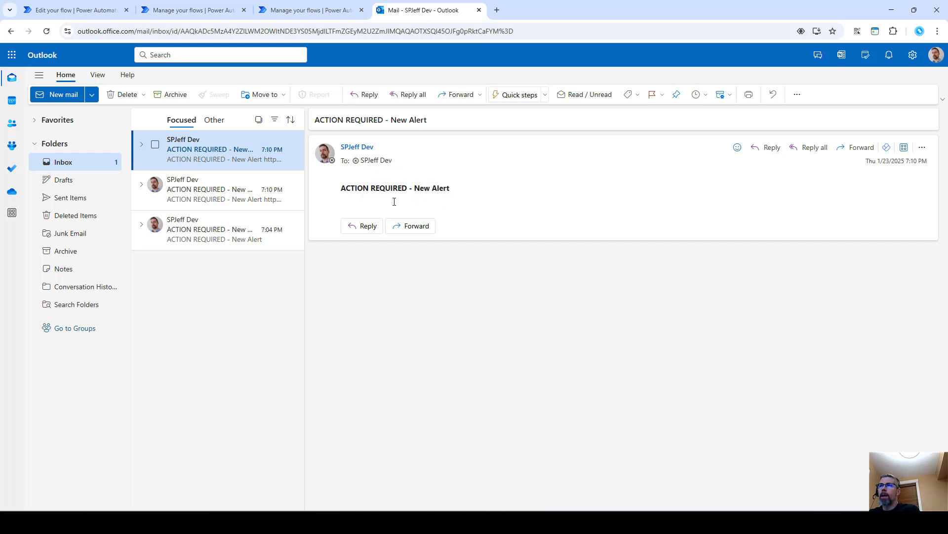
drag(394, 201, 475, 202)
drag(339, 189, 689, 241)
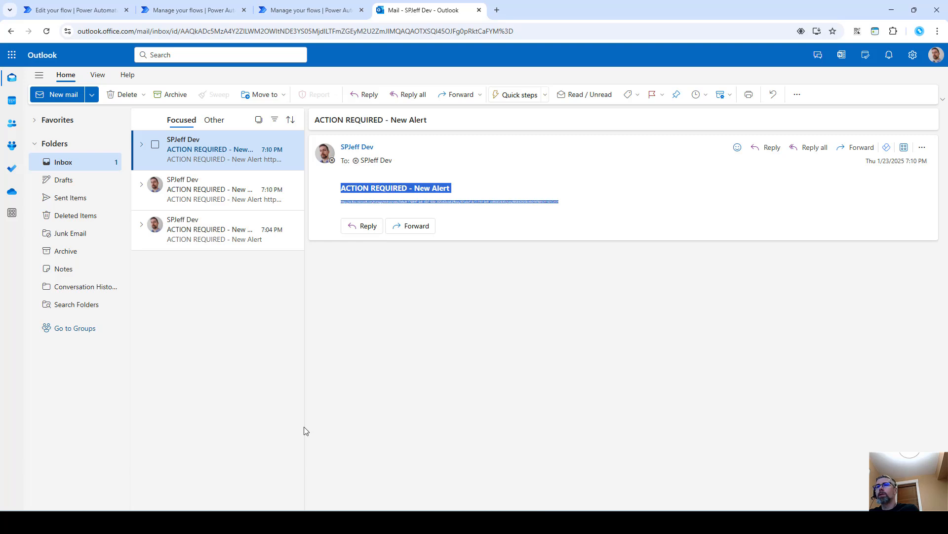
click(249, 522)
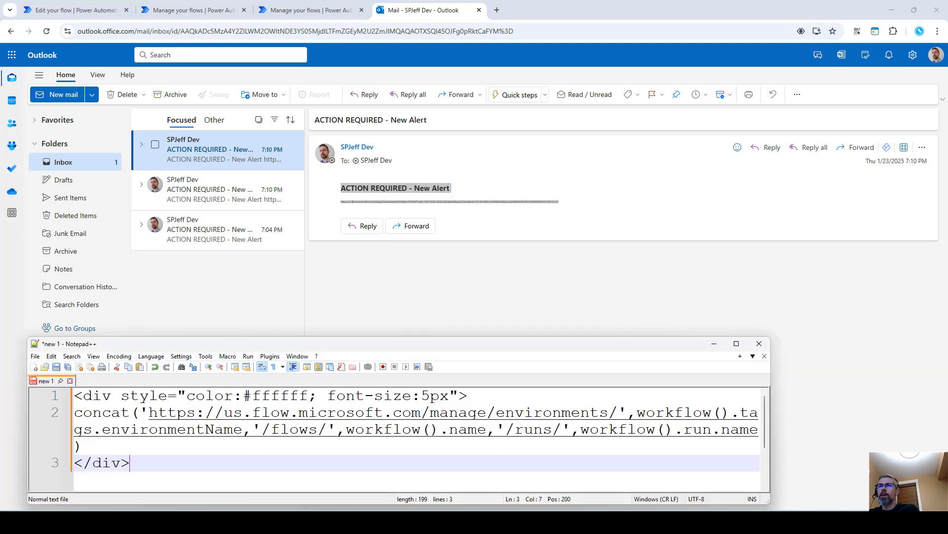
click(33, 367)
key(ctrl+v)
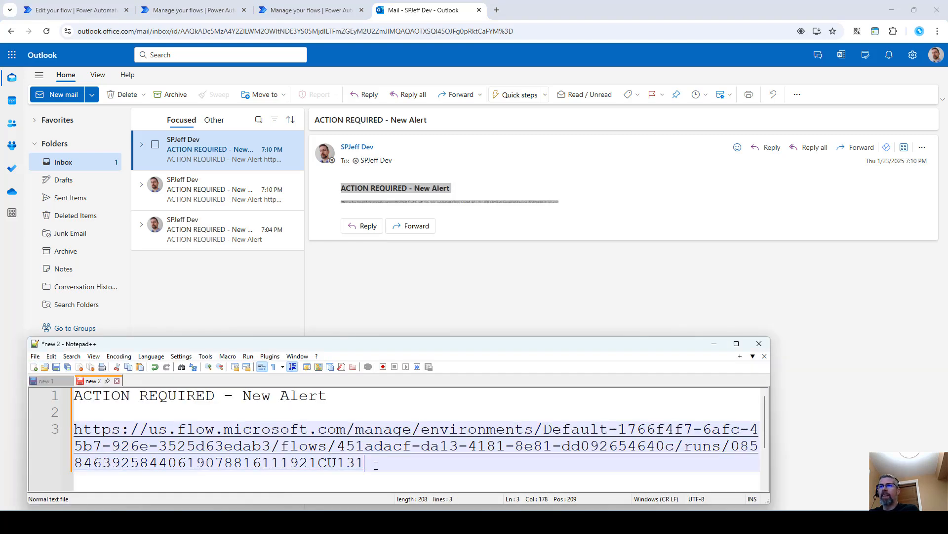
Copy the flow run URL from the pasted text and load it in the browser's second tab
drag(375, 466, 74, 429)
key(ctrl+c)
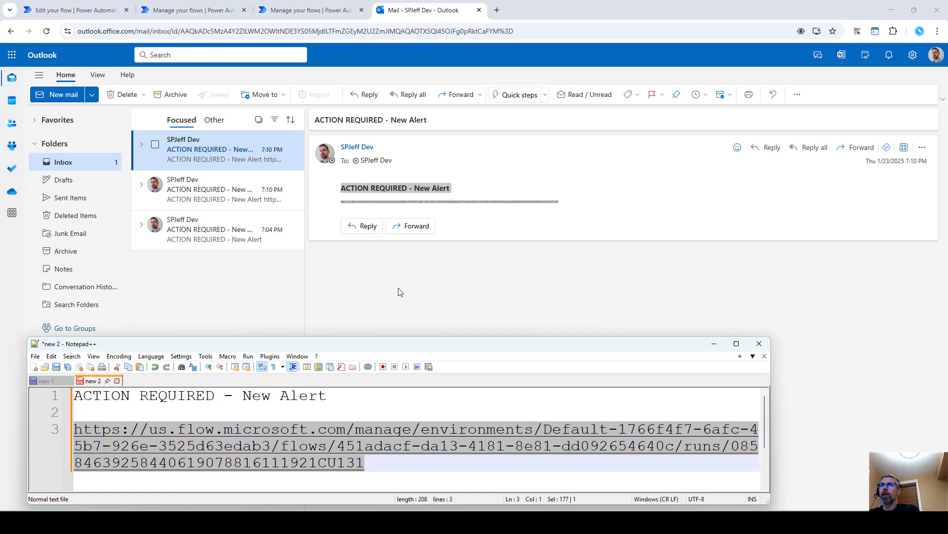
click(188, 9)
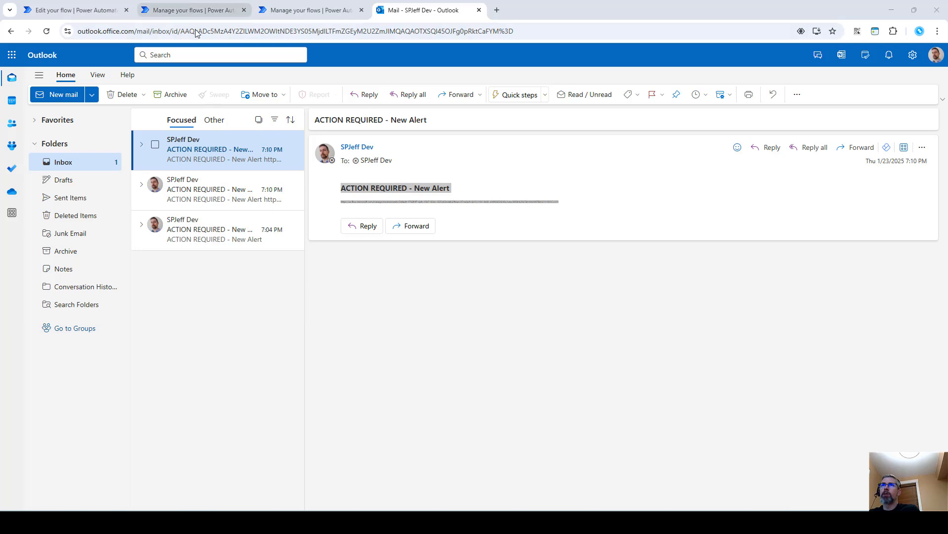
click(196, 32)
key(ctrl+v)
key(Return)
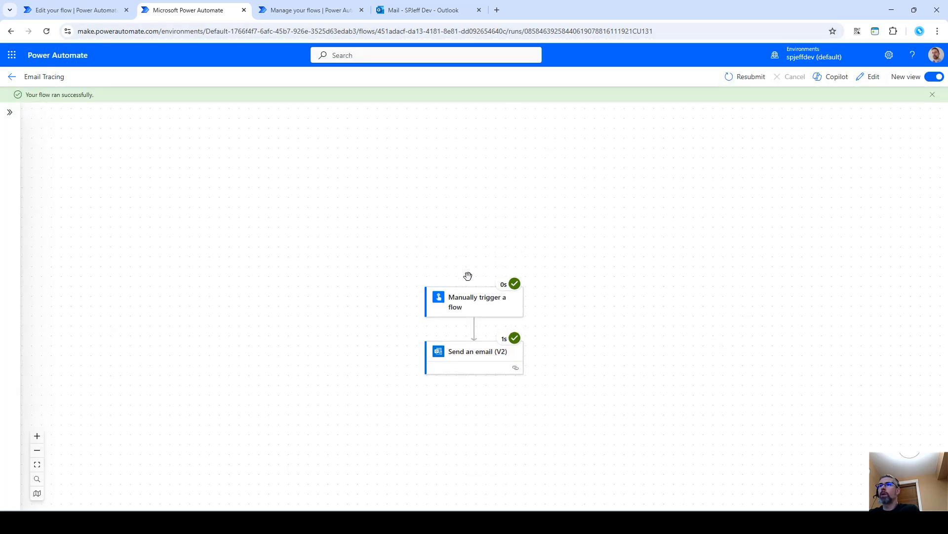
Examine the run's trigger and Send an email (V2) details, marking both steps, the environment, Resubmit, Edit and the action's inputs in red
click(466, 310)
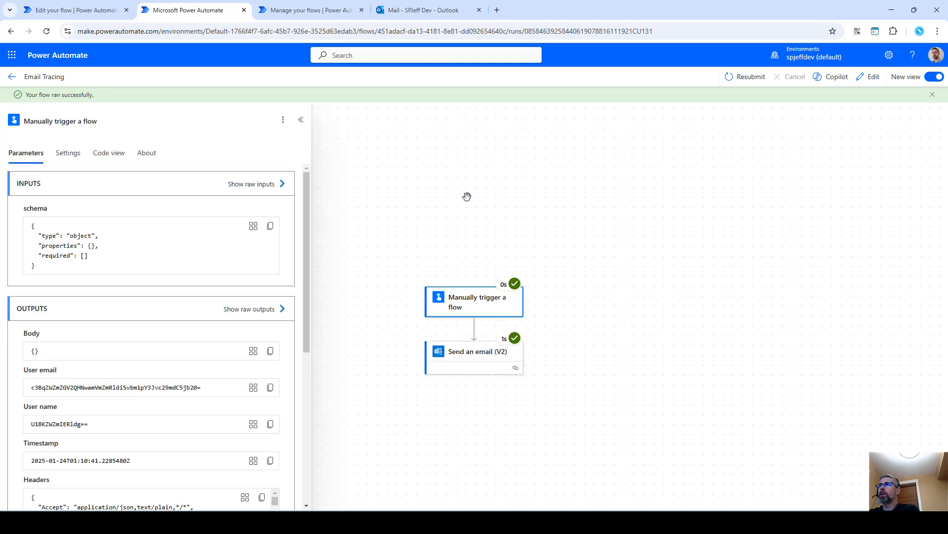
click(478, 360)
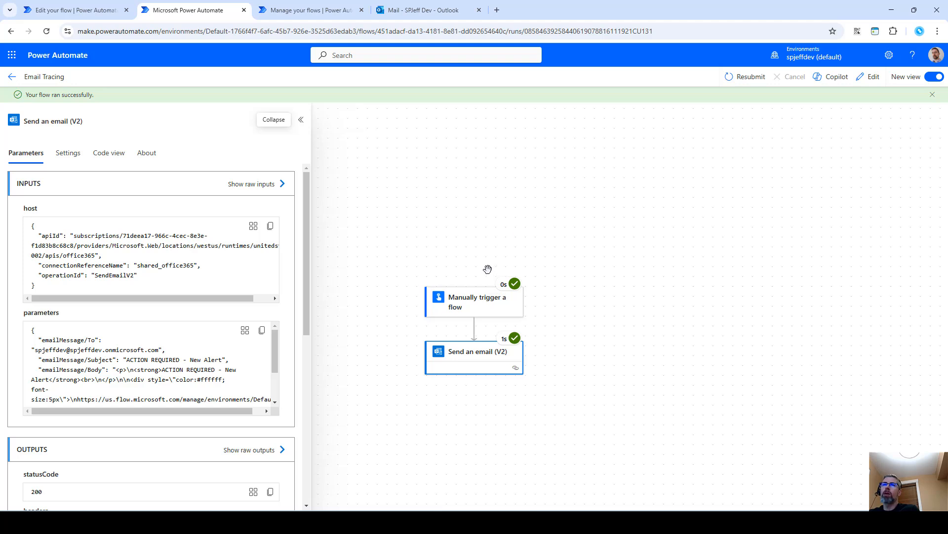
drag(425, 272, 541, 326)
drag(419, 327, 561, 390)
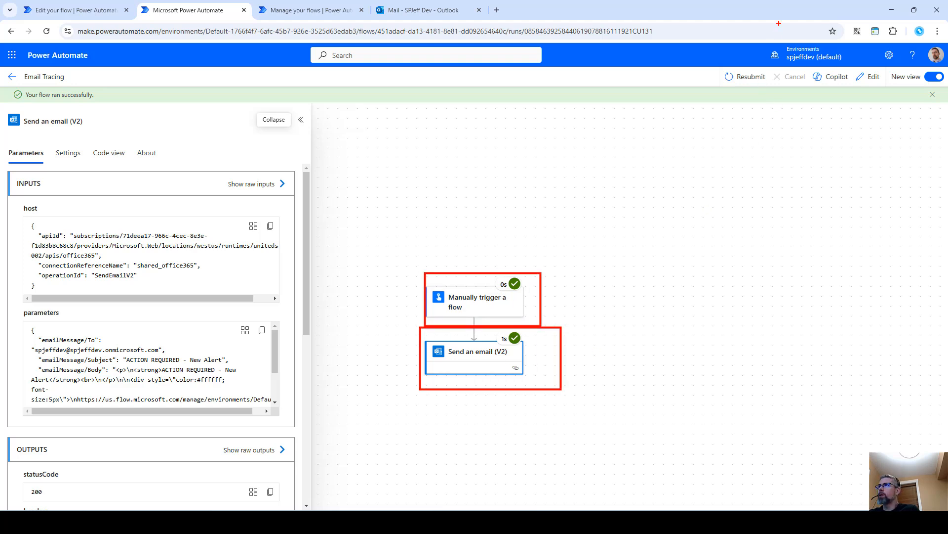
drag(779, 23, 853, 77)
drag(712, 63, 792, 98)
drag(844, 63, 884, 96)
mouse_move(163, 368)
mouse_down()
mouse_move(256, 282)
mouse_move(245, 214)
mouse_up()
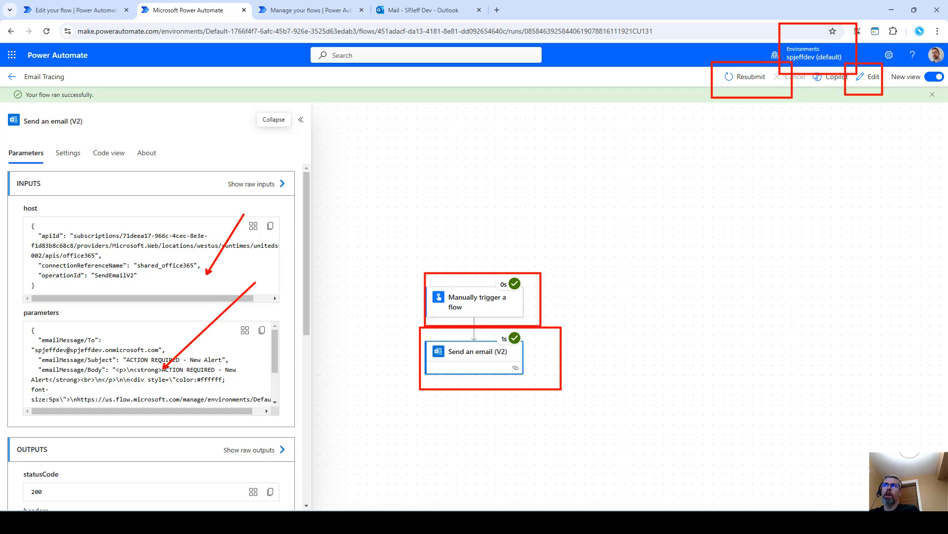
key(Escape)
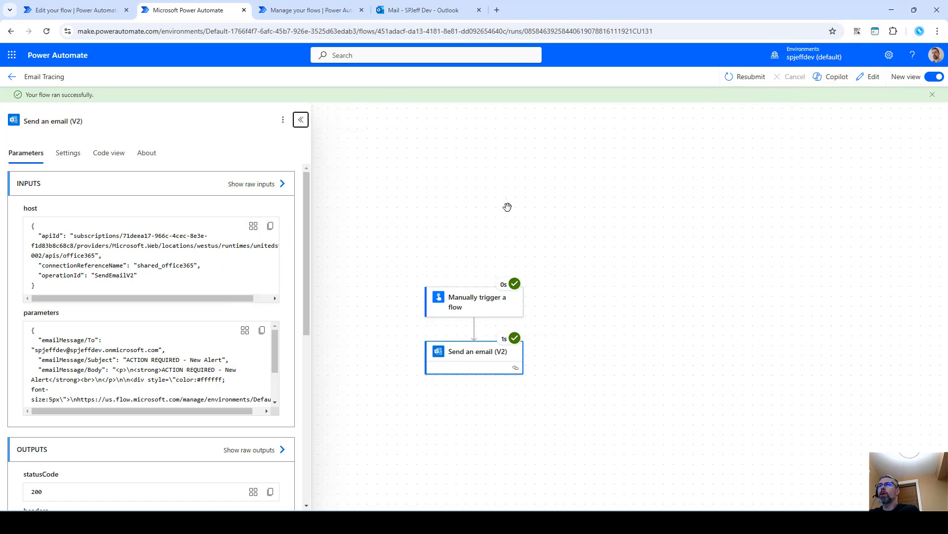
Return to the alert email in Outlook, highlight its hidden URL and mark the blank line beneath the heading in red
click(417, 11)
click(584, 204)
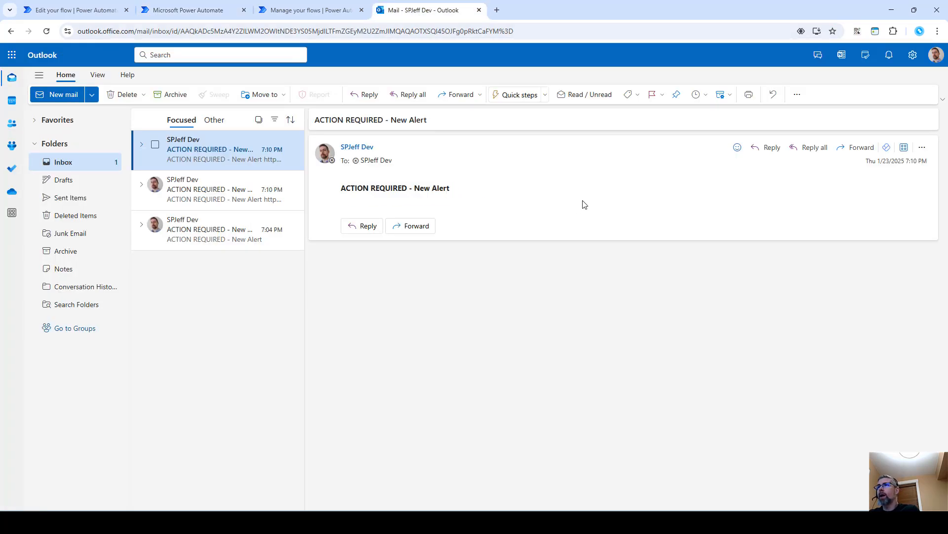
drag(585, 204, 340, 203)
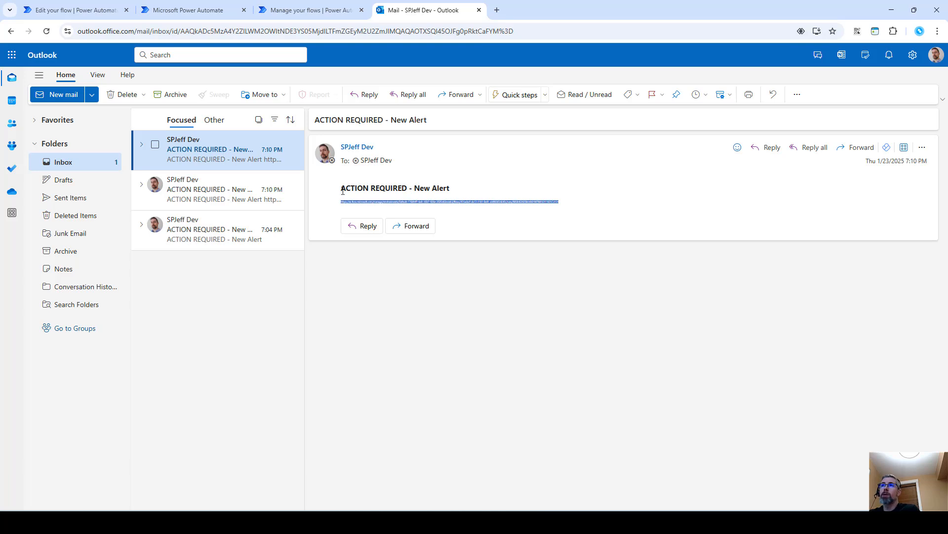
triple_click(343, 190)
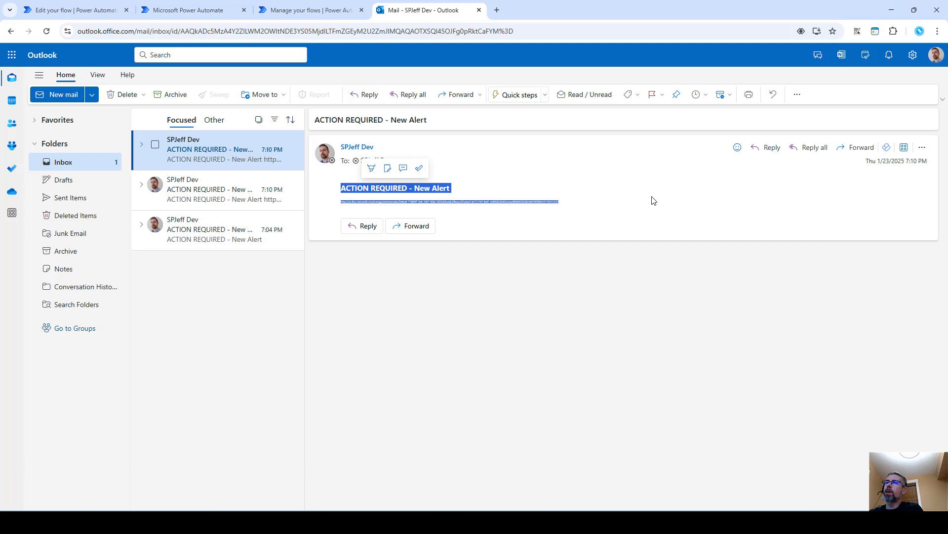
click(403, 187)
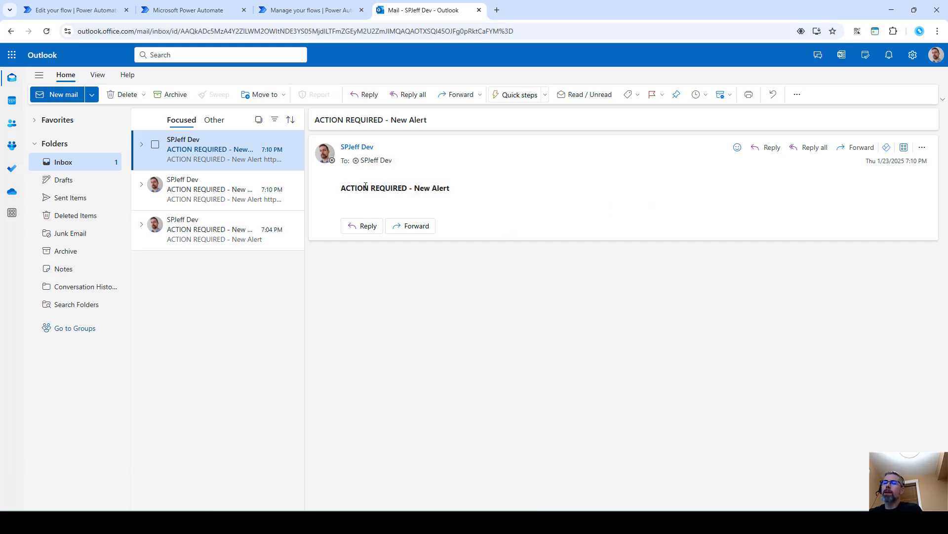
mouse_move(352, 196)
mouse_down()
mouse_move(475, 196)
mouse_move(508, 179)
mouse_move(609, 196)
mouse_move(647, 178)
mouse_up()
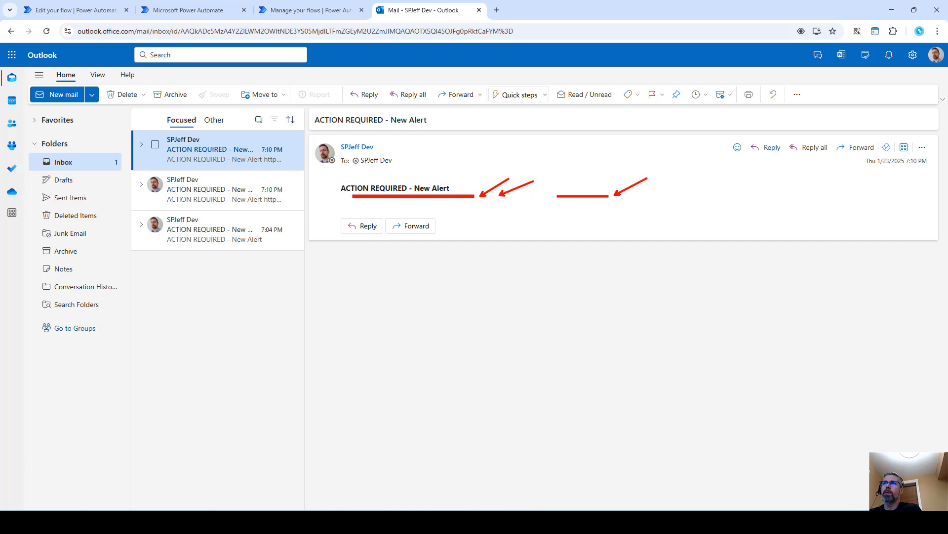
key(Escape)
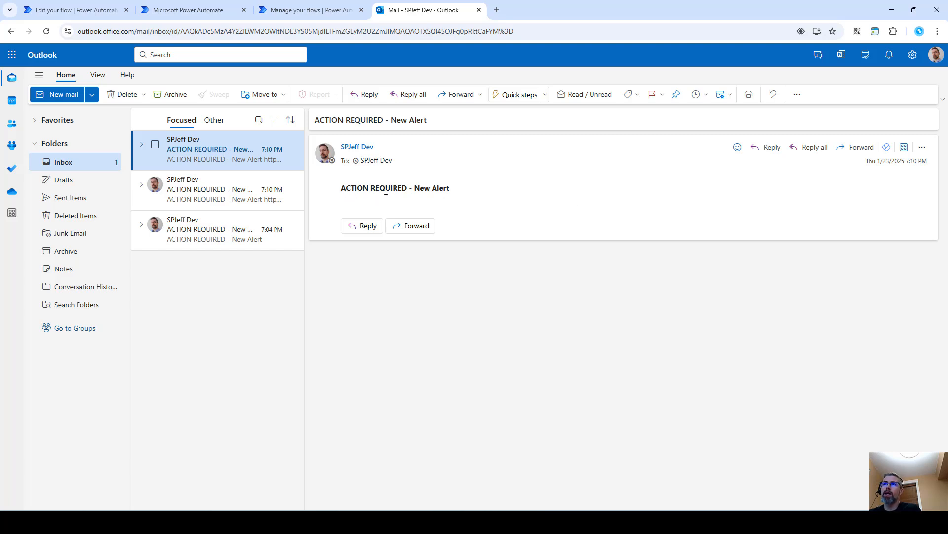
Select the email's heading and hidden URL again, and highlight the matching flow run URL in the Notepad++ document
drag(345, 189, 566, 213)
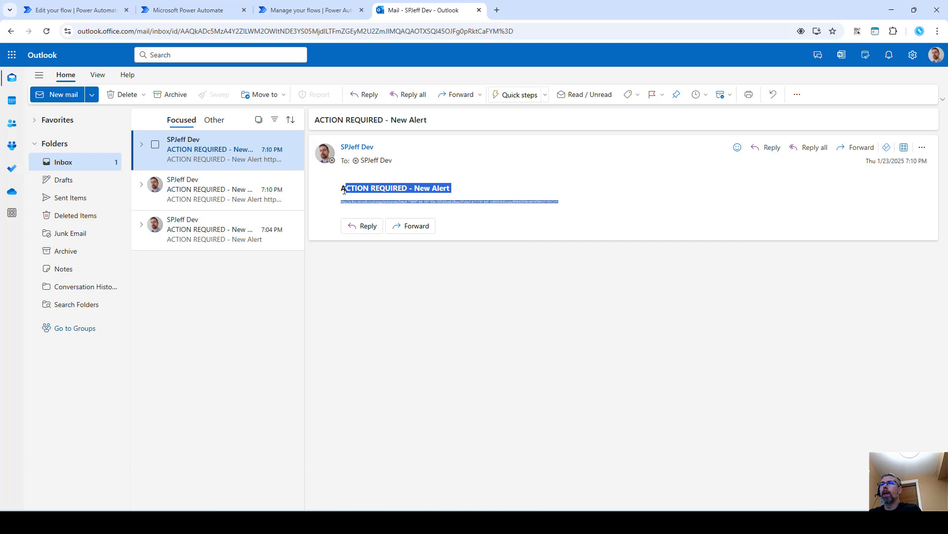
drag(340, 189, 507, 207)
click(272, 507)
click(265, 404)
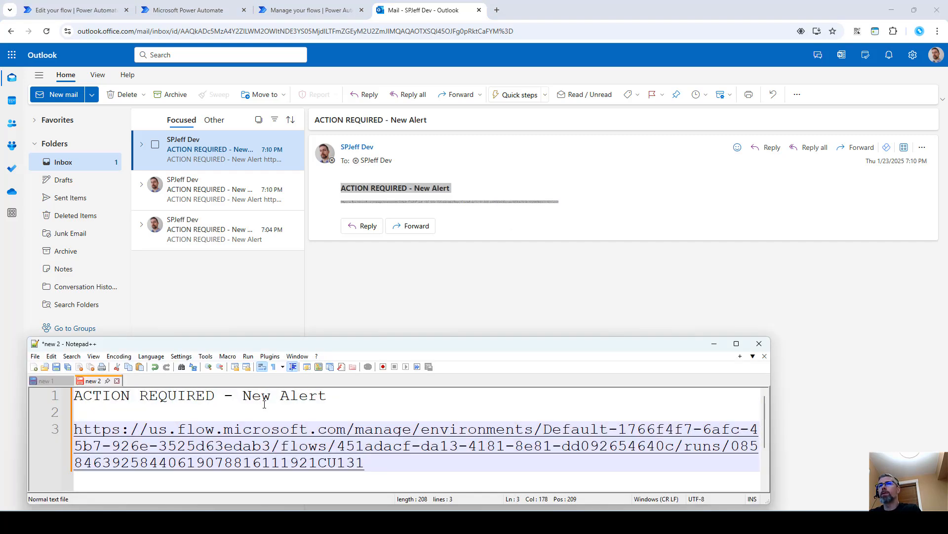
drag(364, 463, 64, 429)
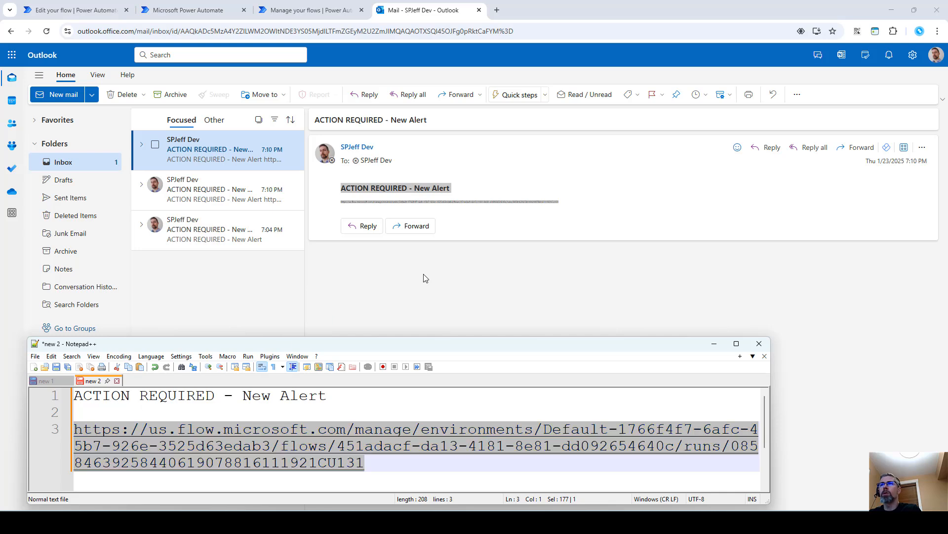
click(394, 469)
drag(393, 468, 69, 428)
click(522, 229)
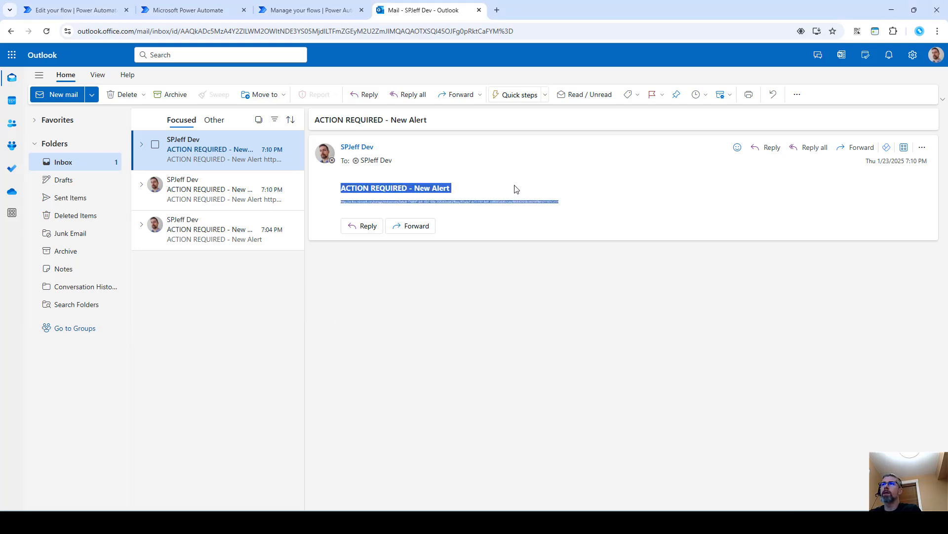
Deselect the email text and outline the hidden URL's location beneath the heading with a red box and arrow
click(426, 186)
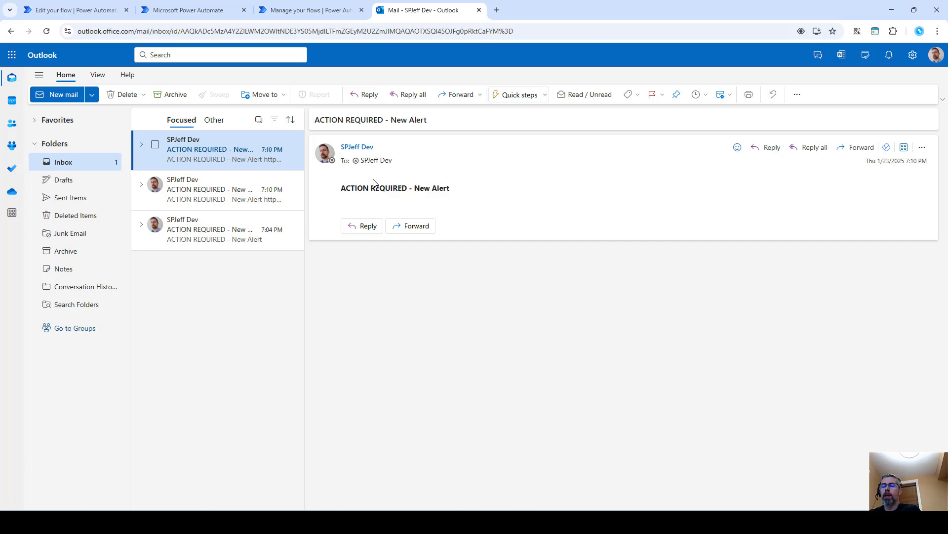
mouse_move(334, 199)
mouse_down()
mouse_move(491, 216)
mouse_move(522, 197)
mouse_up()
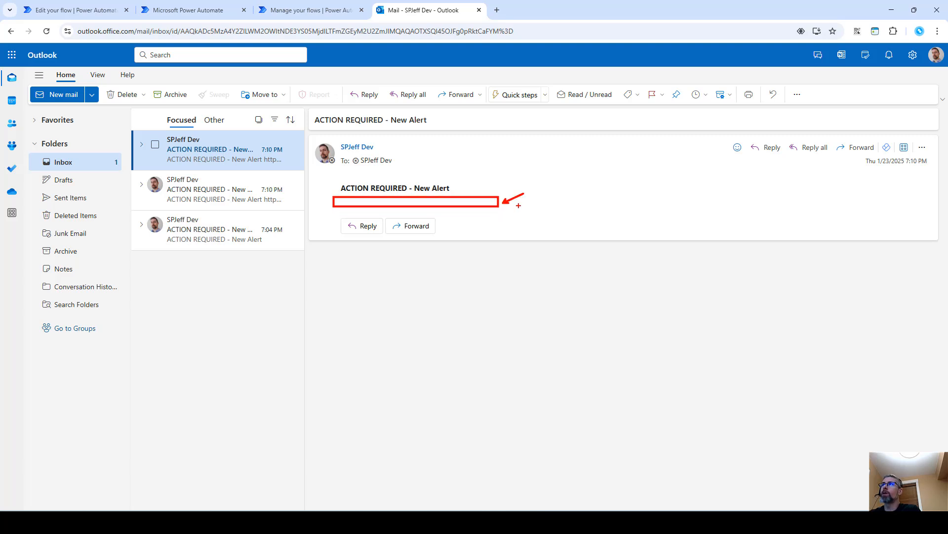
key(Escape)
Return to the flow editor, close the Run flow pane and select the entire div and concat snippet in the first Notepad++ document
click(77, 11)
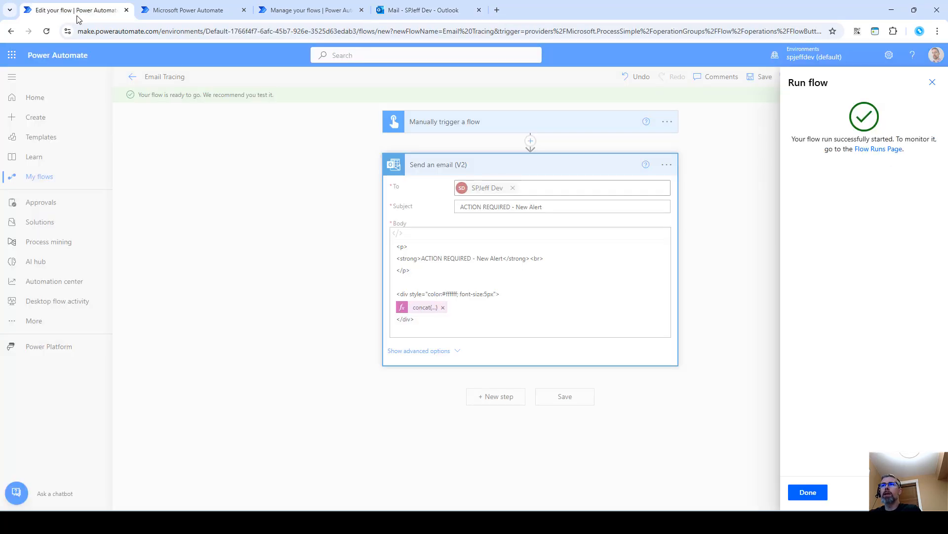
click(932, 82)
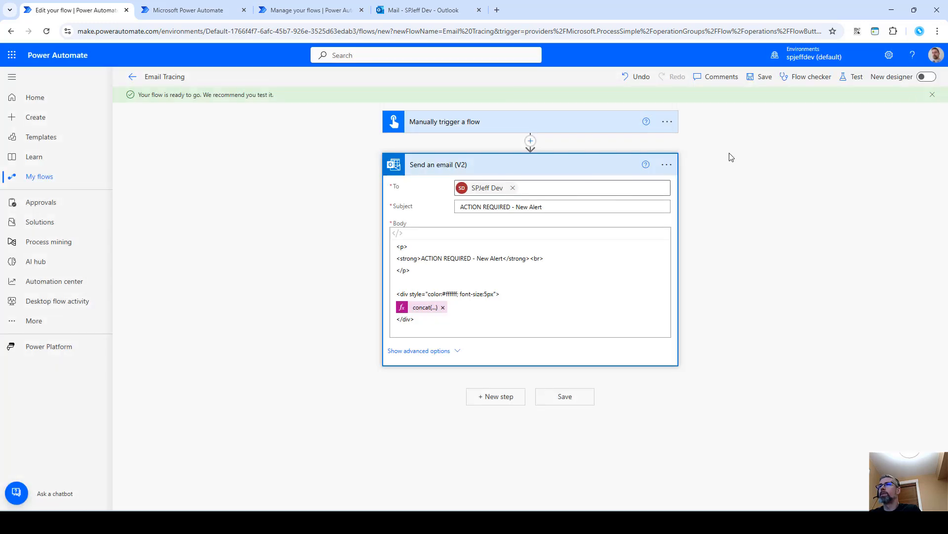
key(alt+Tab)
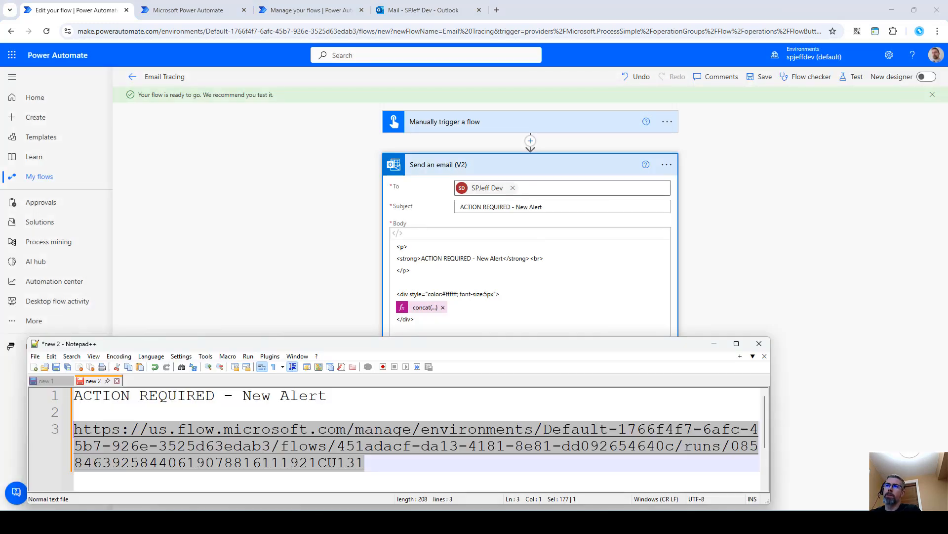
click(50, 381)
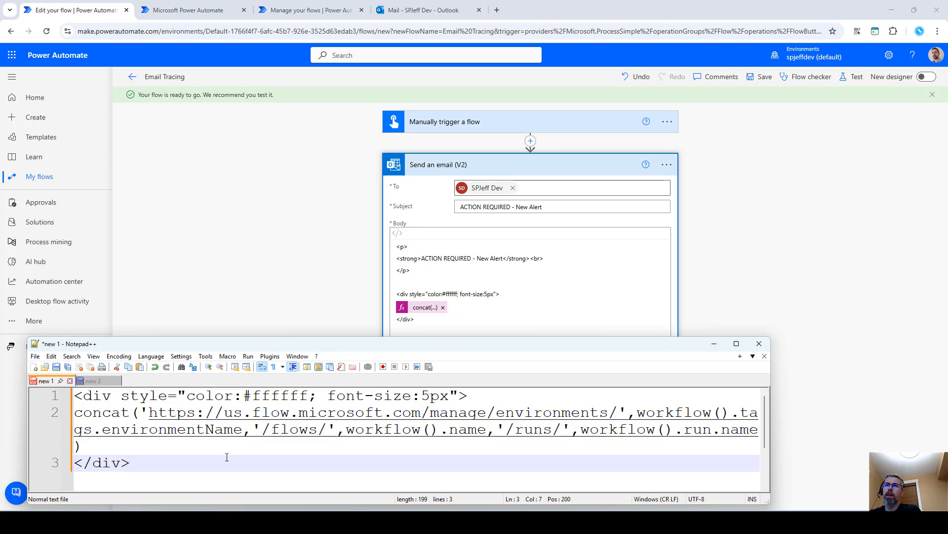
key(ctrl+a)
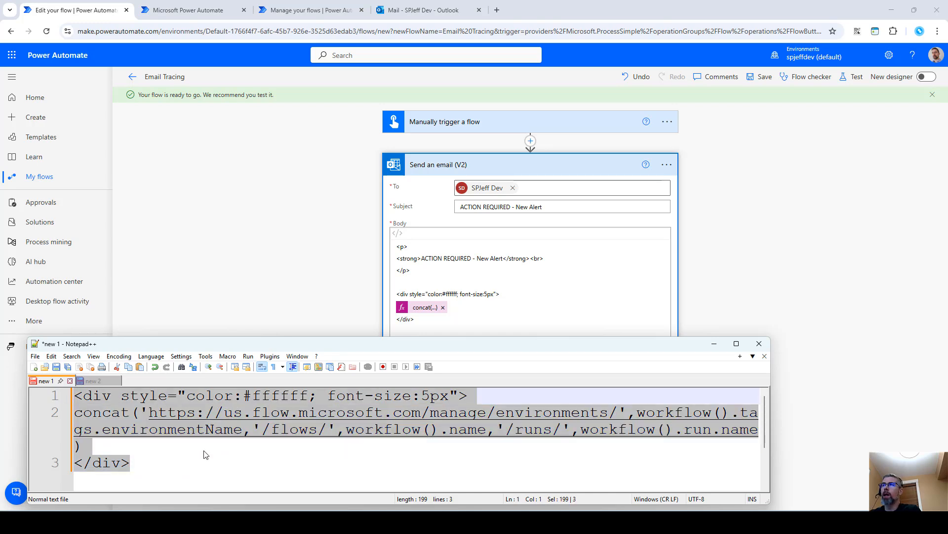